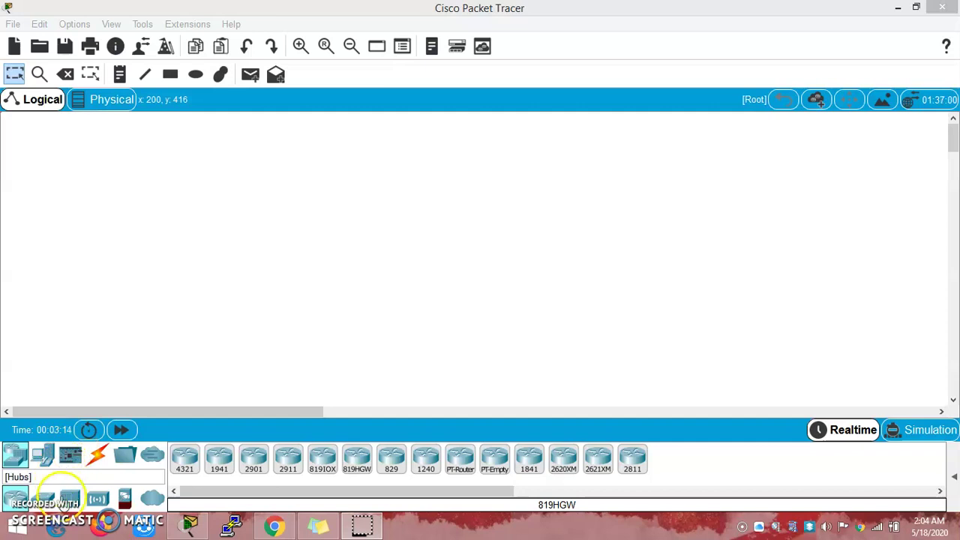
Place a 2960-24TT switch, a PC and a Server-PT in the empty logical workspace, with the switch between the other two
drag(43, 499, 303, 250)
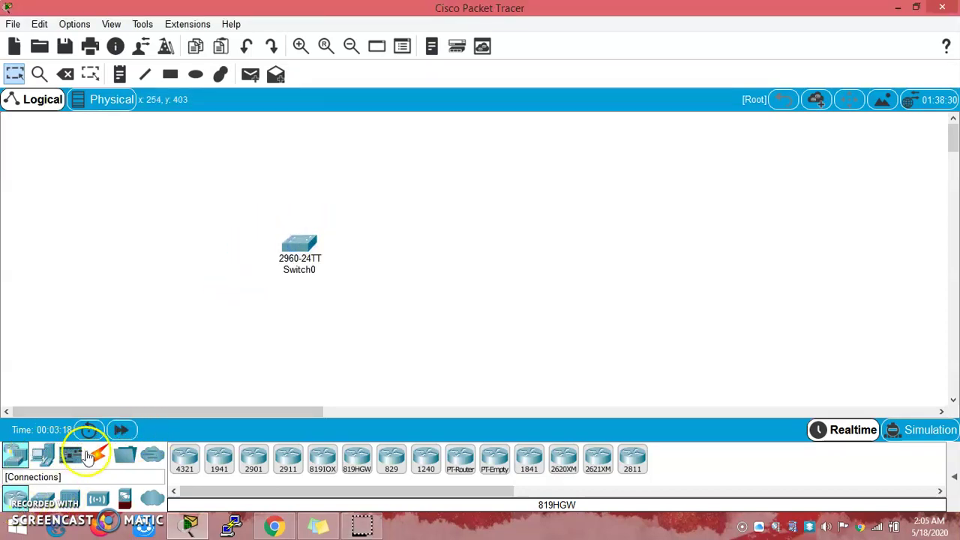
drag(42, 454, 118, 268)
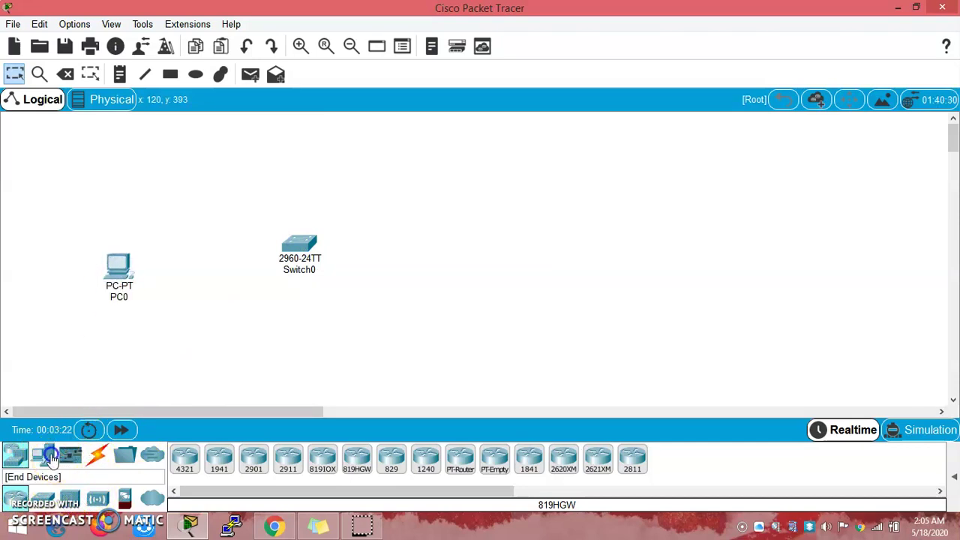
click(51, 458)
drag(254, 458, 406, 227)
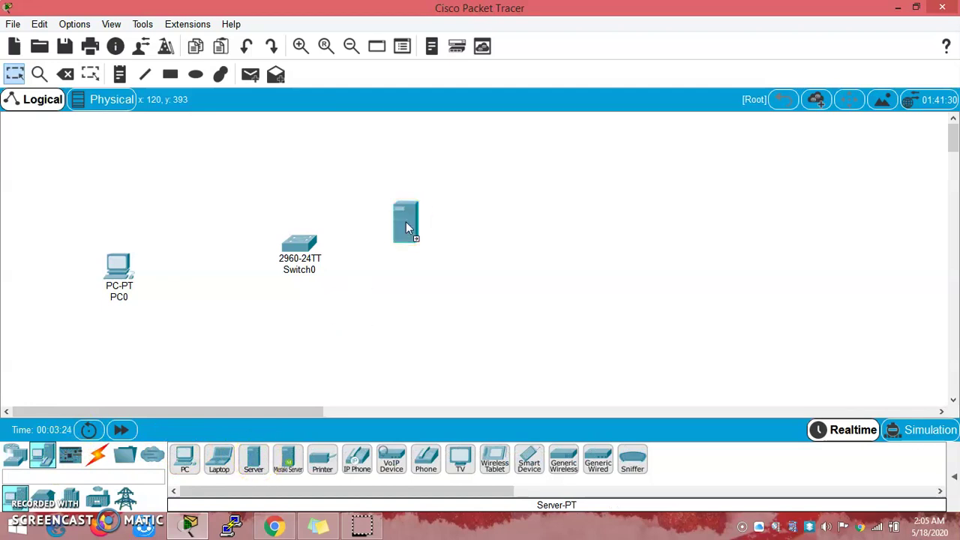
drag(463, 174, 463, 174)
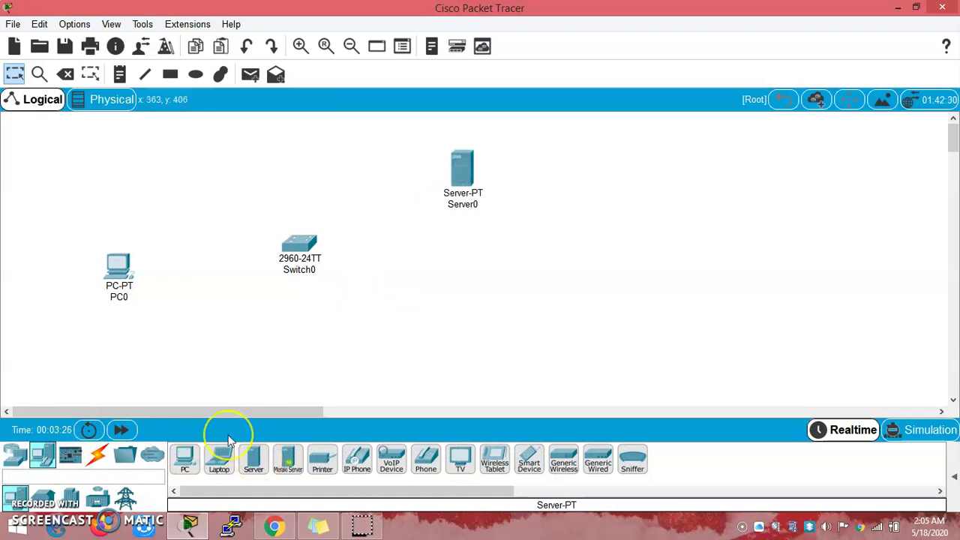
Cable PC0 to the switch and the switch to Server0, using automatically chosen connection types
click(96, 459)
click(184, 459)
click(150, 299)
click(300, 239)
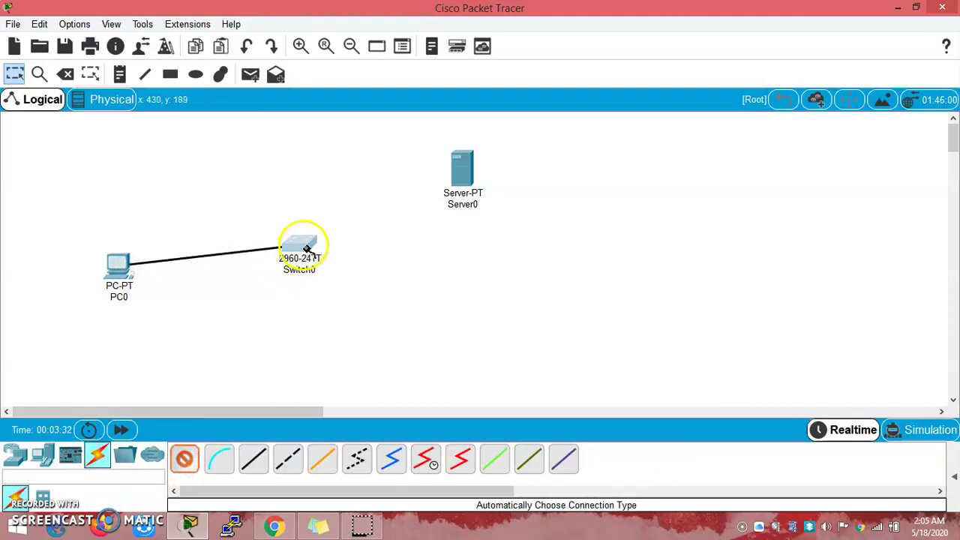
click(187, 459)
click(304, 241)
click(459, 176)
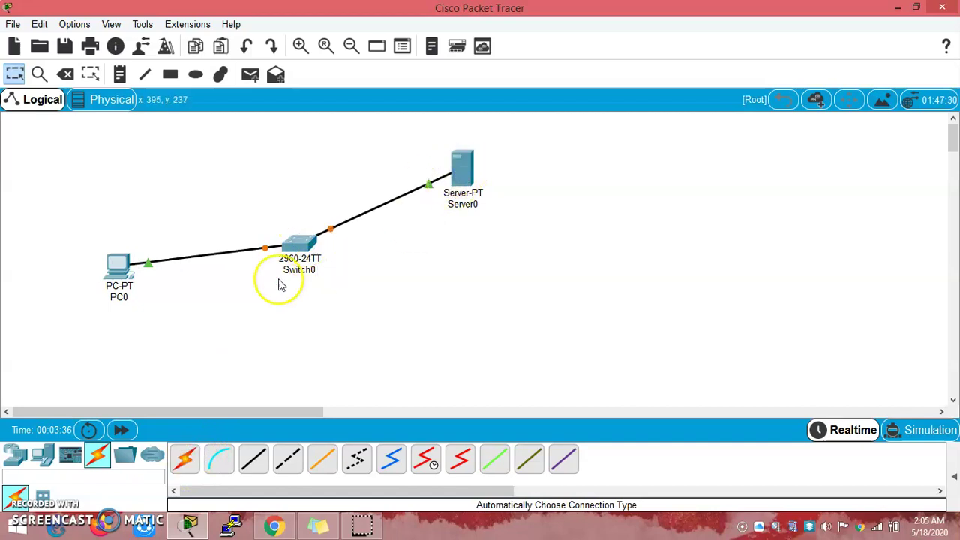
Give PC0 the static IP address 192.168.1.10 with subnet mask 255.255.255.0
click(124, 262)
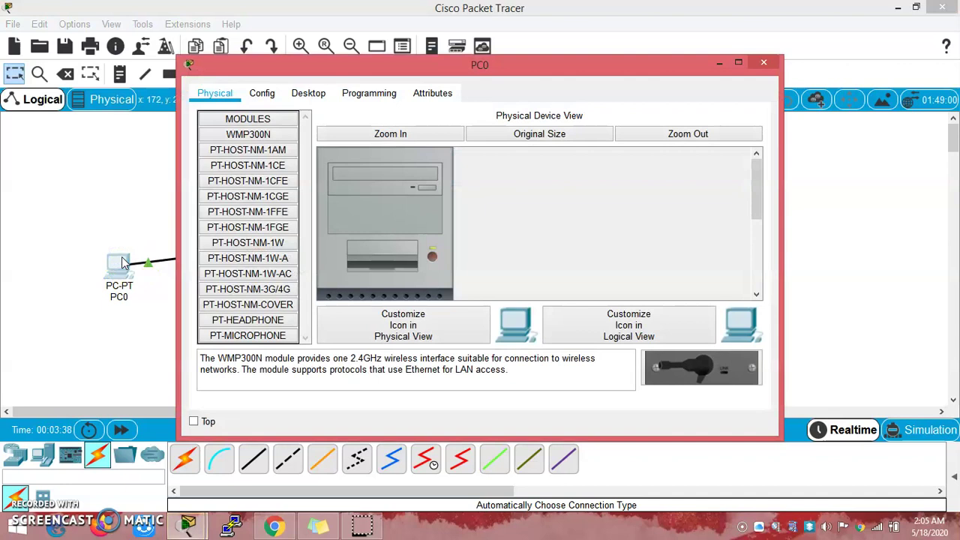
click(309, 93)
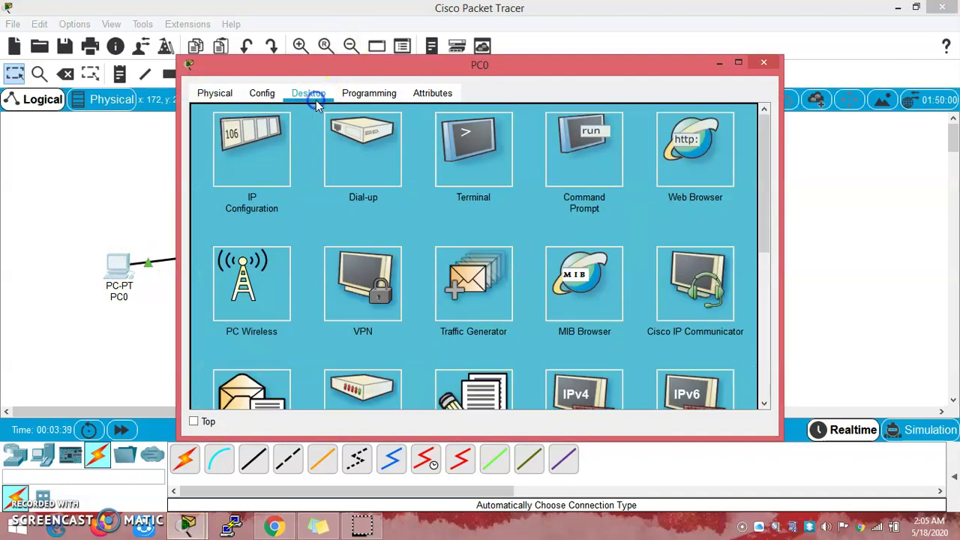
click(259, 148)
click(393, 130)
text(192.168.1)
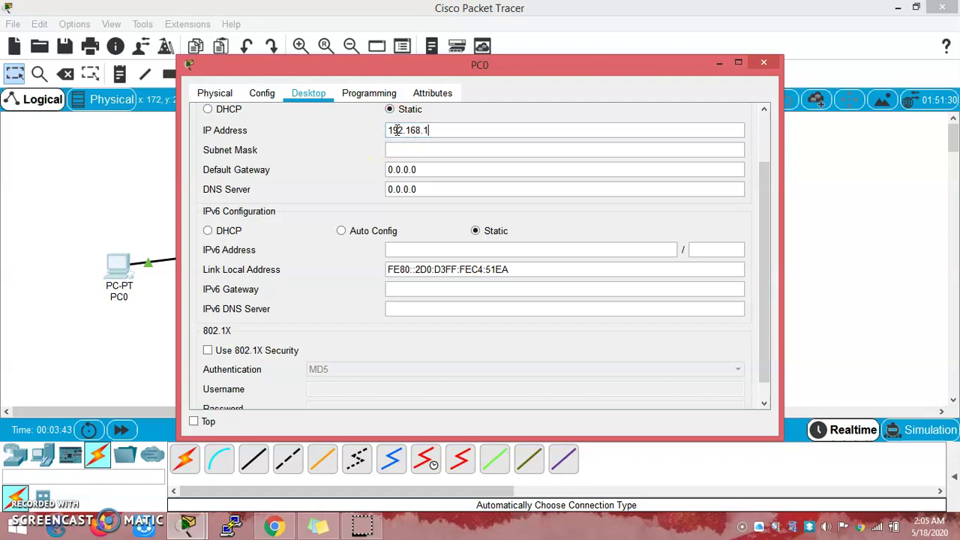
text(.10)
click(457, 150)
click(455, 169)
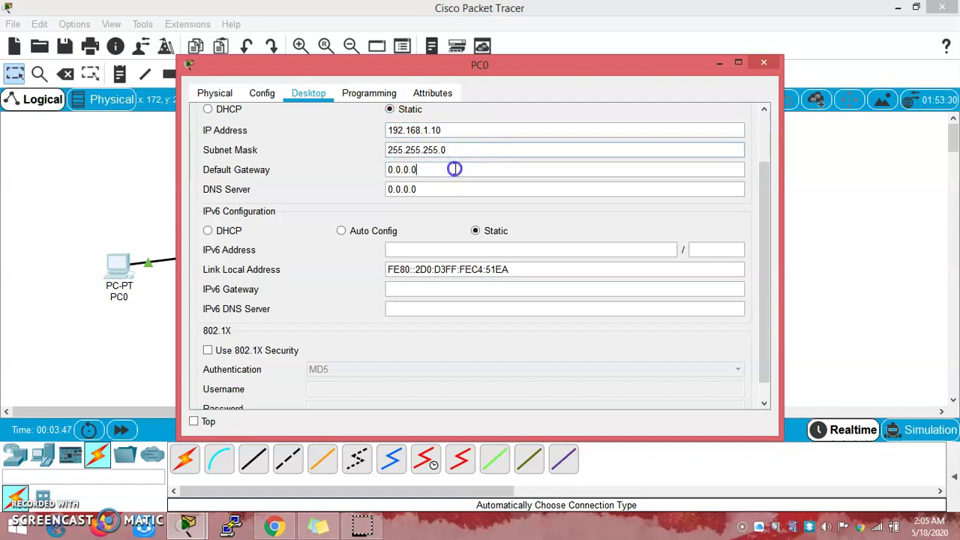
click(767, 62)
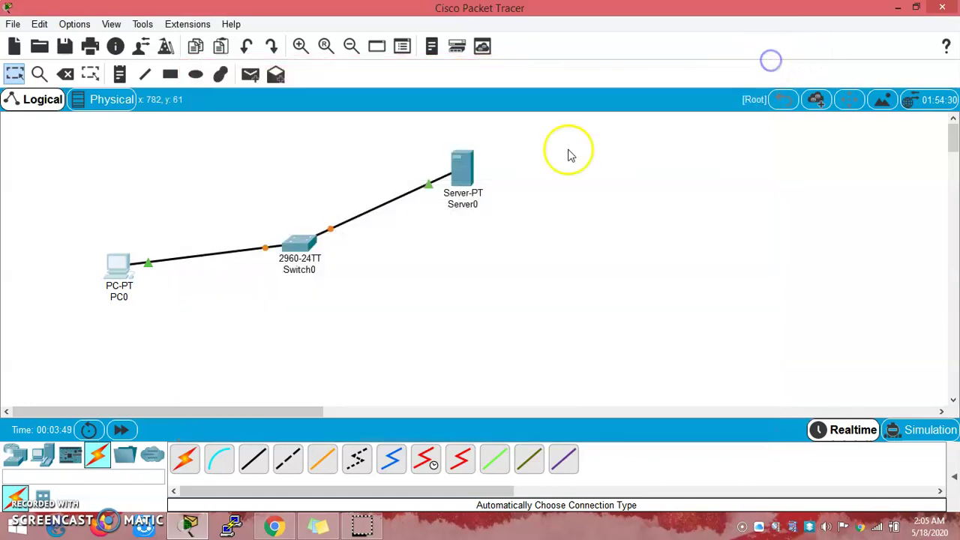
Give Server0 the static IP address 192.168.1.2 with subnet mask 255.255.255.0
click(463, 168)
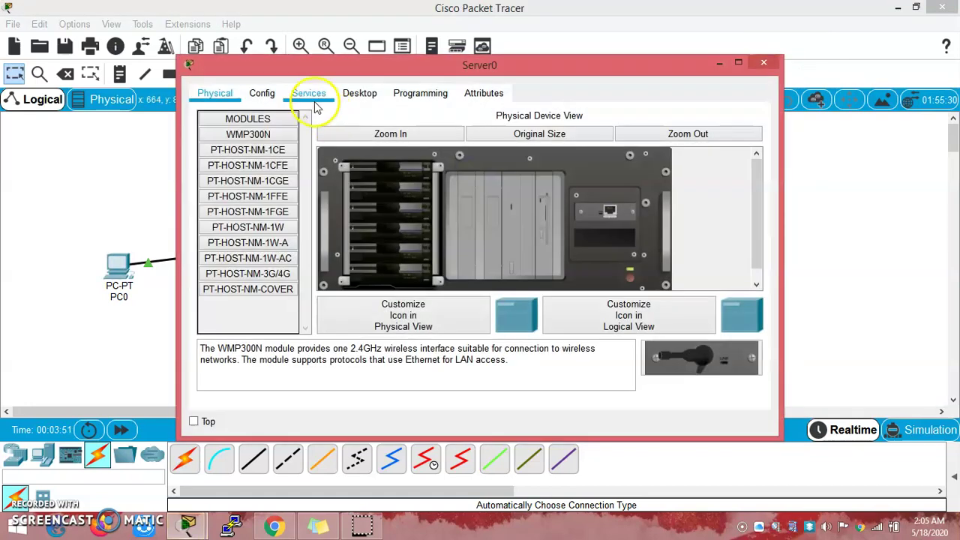
click(266, 91)
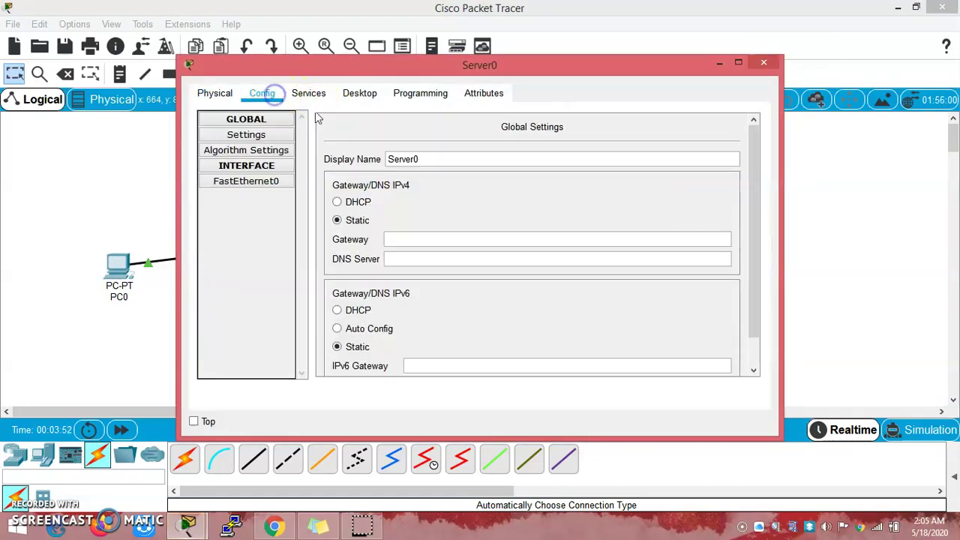
click(374, 93)
click(242, 160)
click(448, 114)
text(192.168.1.2)
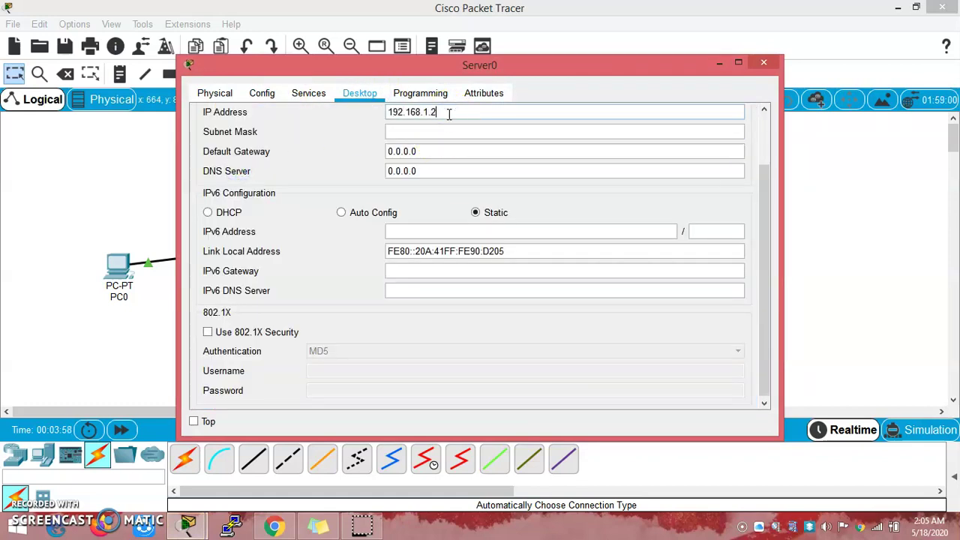
click(447, 129)
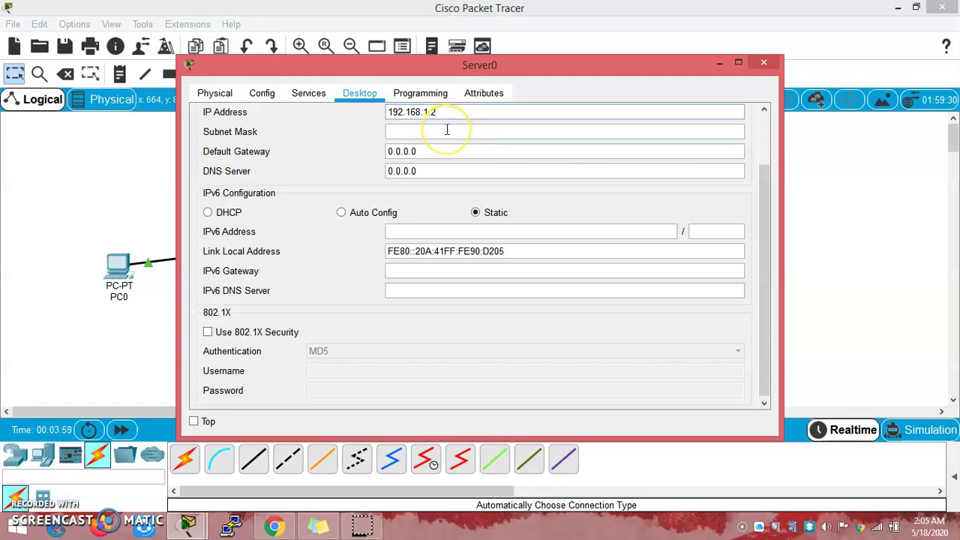
click(445, 129)
click(457, 150)
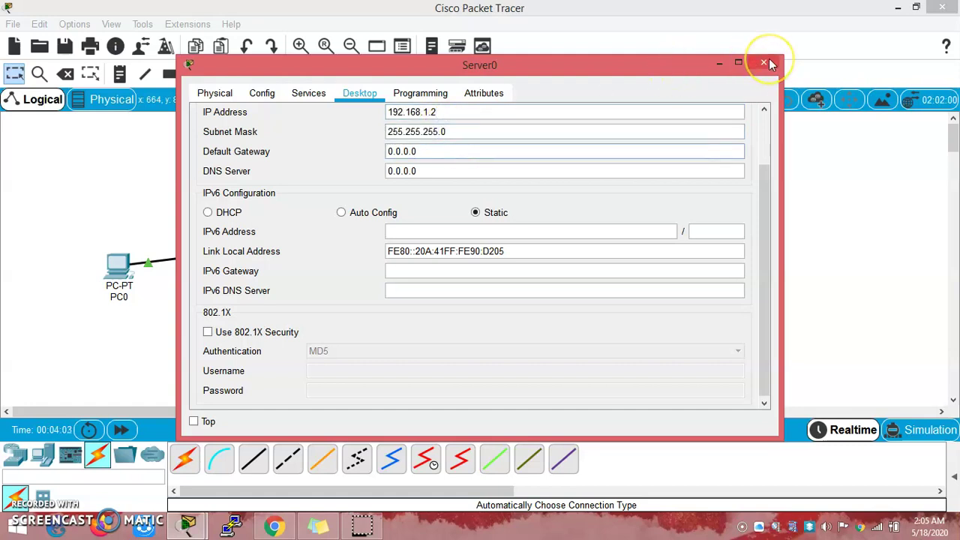
Open helloworld.html for editing in Server0's HTTP service
click(324, 95)
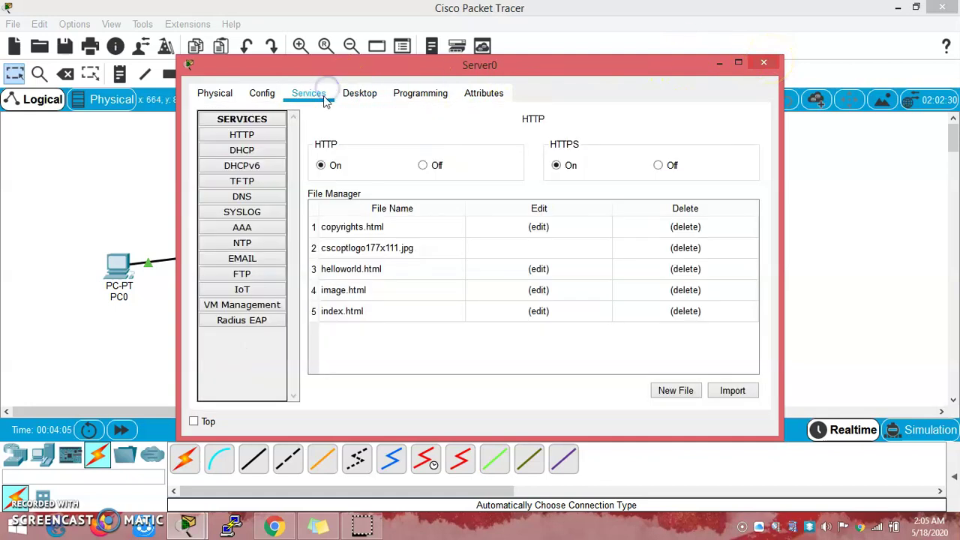
click(336, 176)
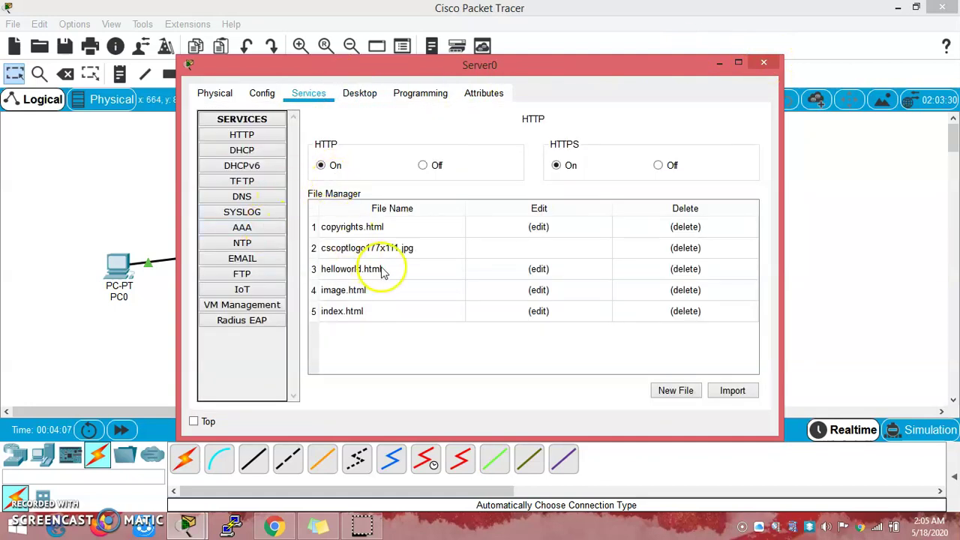
click(378, 226)
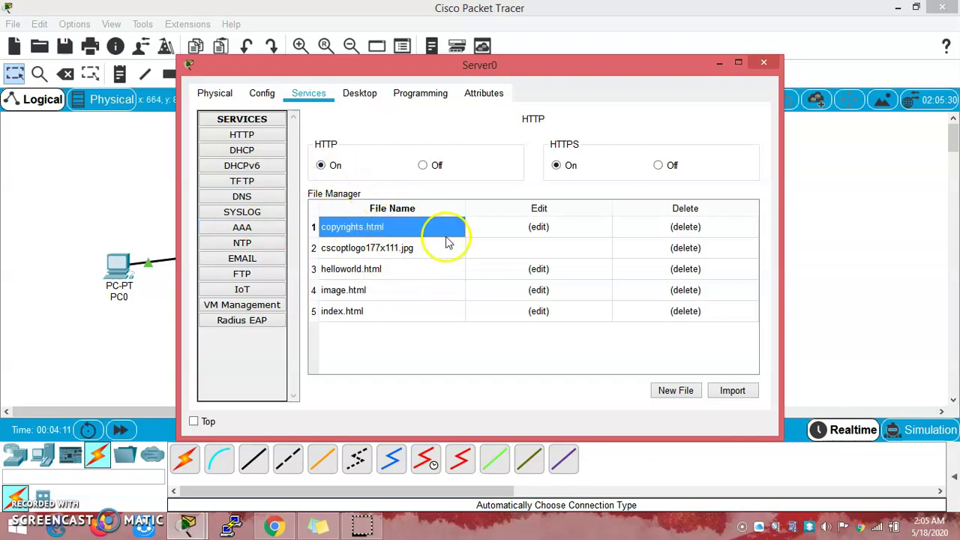
click(437, 269)
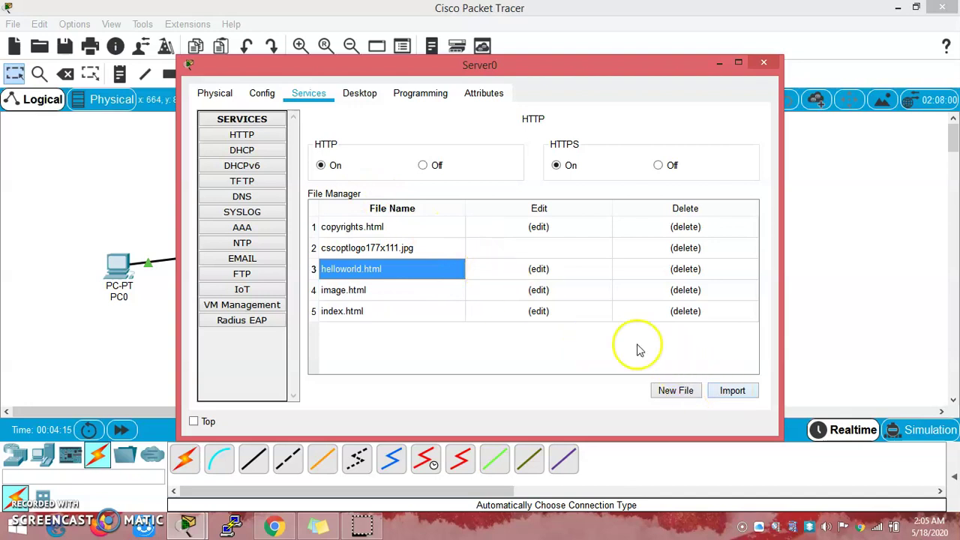
click(539, 269)
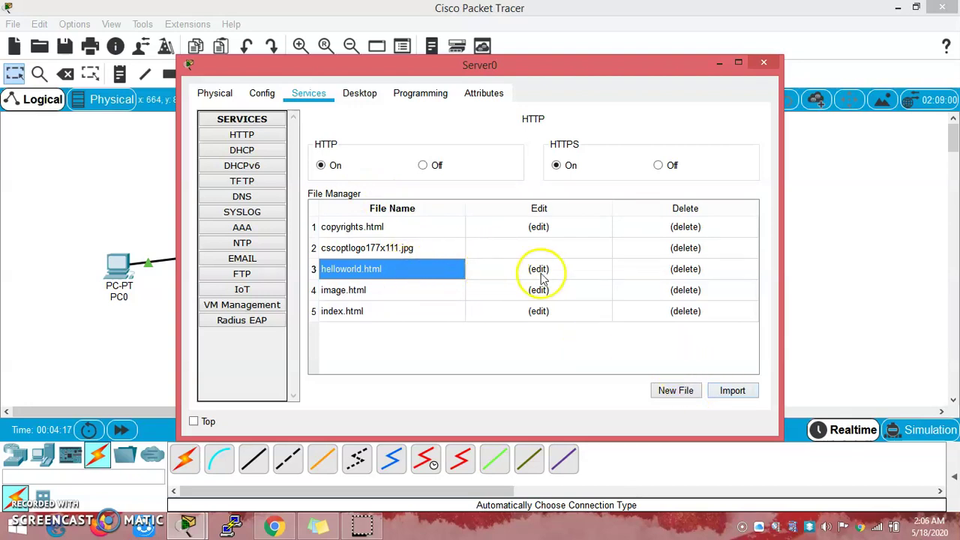
Replace the body text of helloworld.html with "Networkforlearners.blogspot.com", save the file over the existing one and close Server0's window
click(402, 152)
drag(363, 156, 312, 156)
text(N)
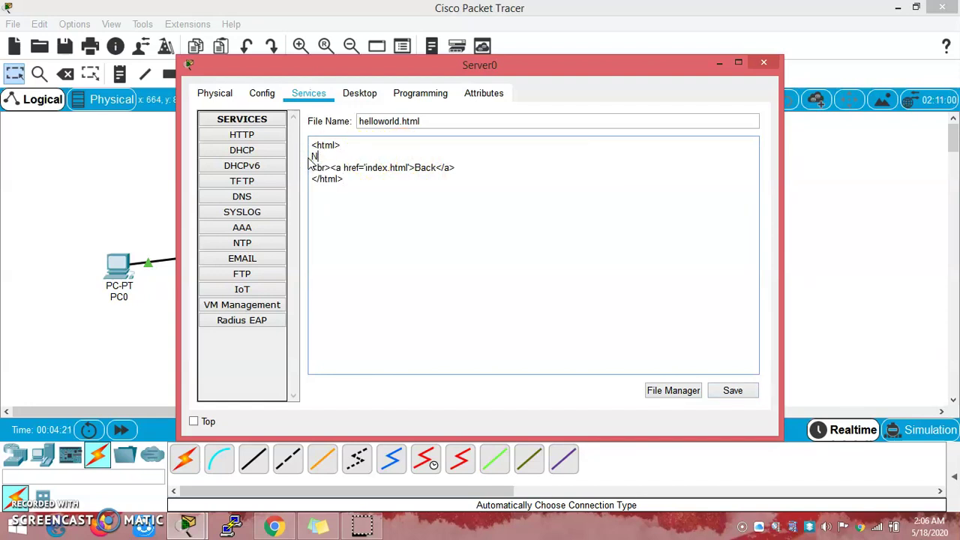
text(etworkfore)
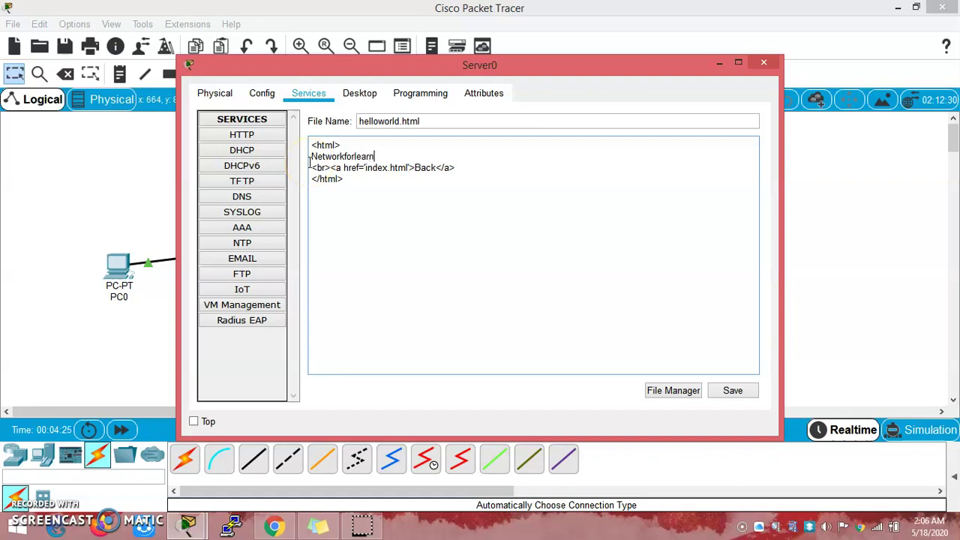
text(earners.blogspot.com)
click(371, 189)
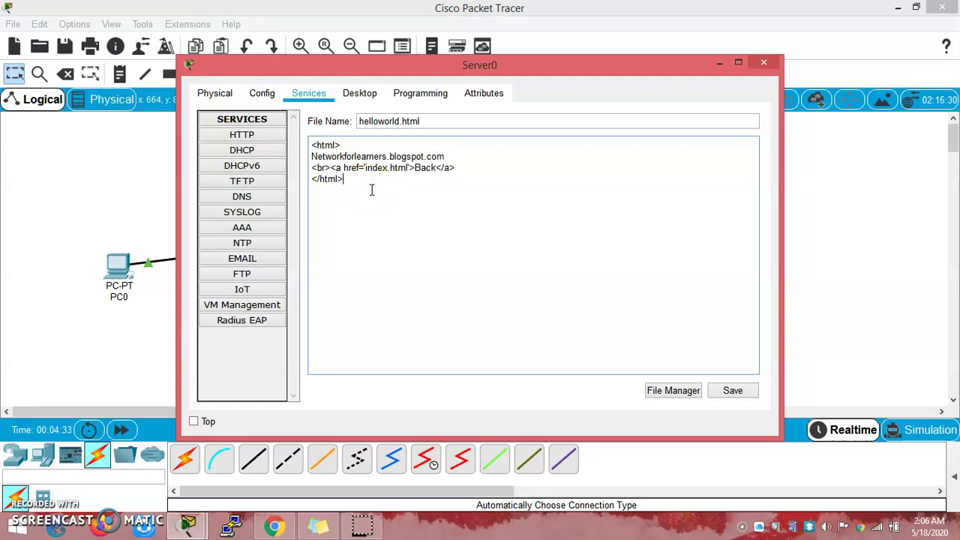
click(742, 396)
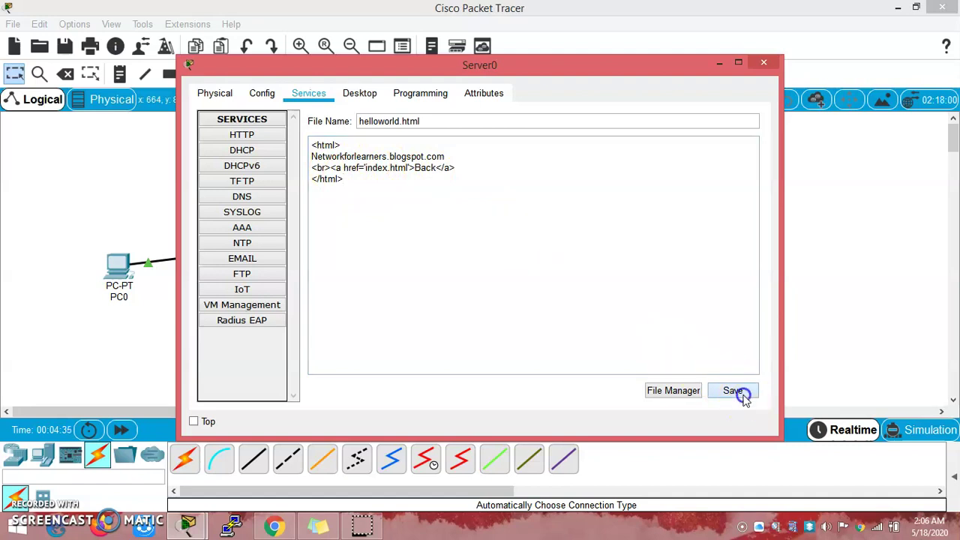
click(526, 274)
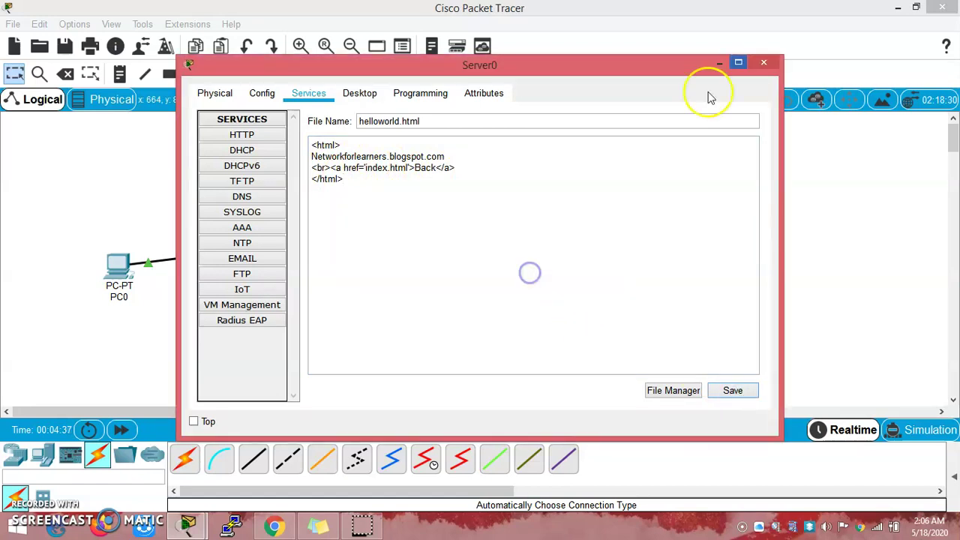
click(763, 64)
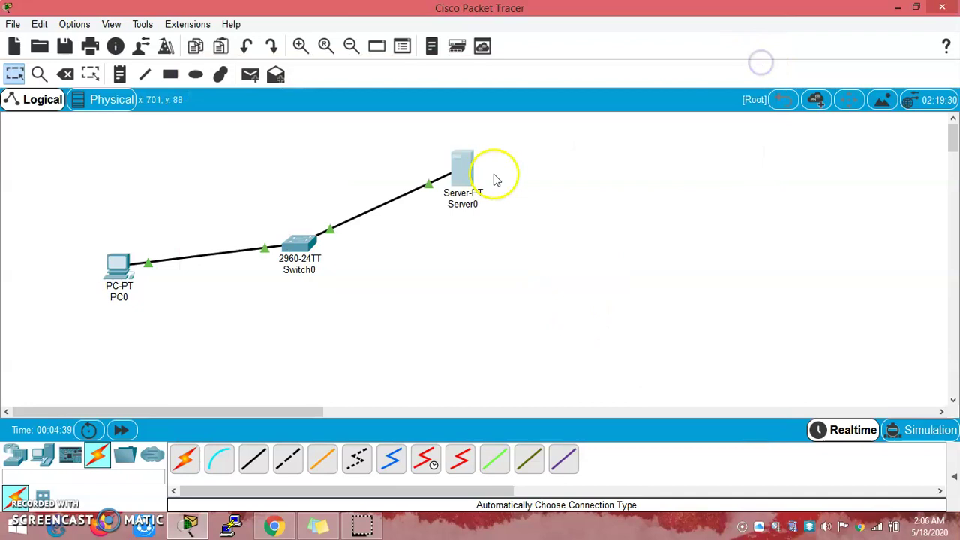
Ping the server at 192.168.1.2 from PC0's command prompt, then close PC0's window
click(120, 265)
click(128, 266)
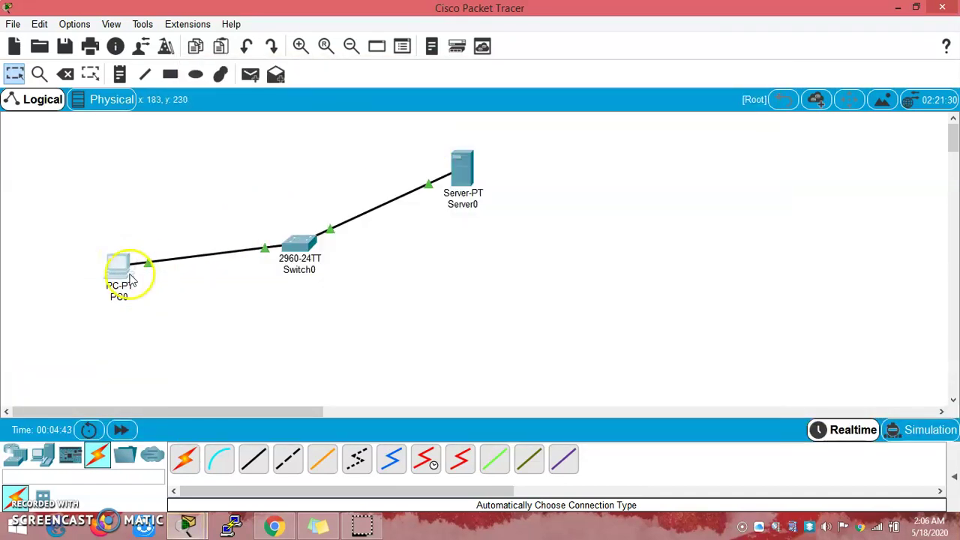
click(120, 269)
click(564, 184)
text(ping 192)
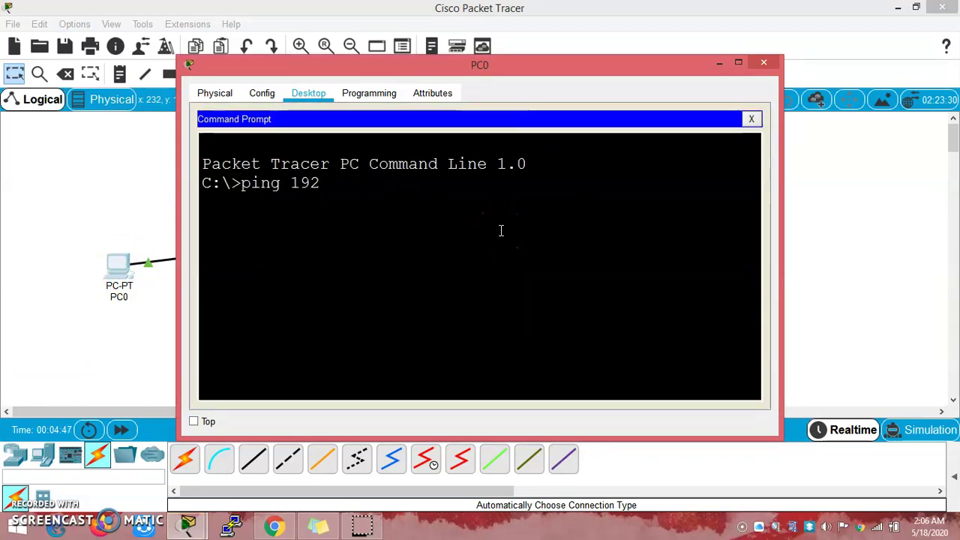
text(.168.1.2)
key(Return)
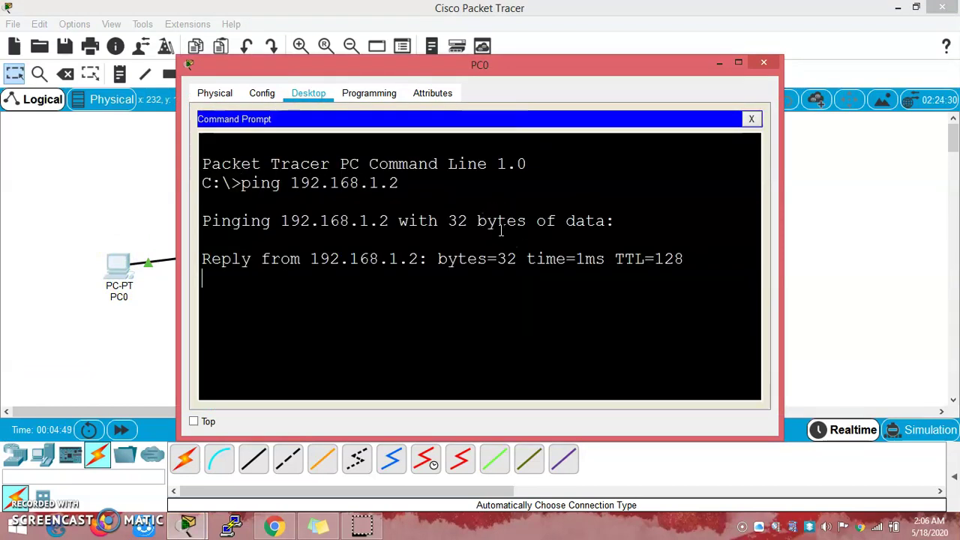
click(751, 120)
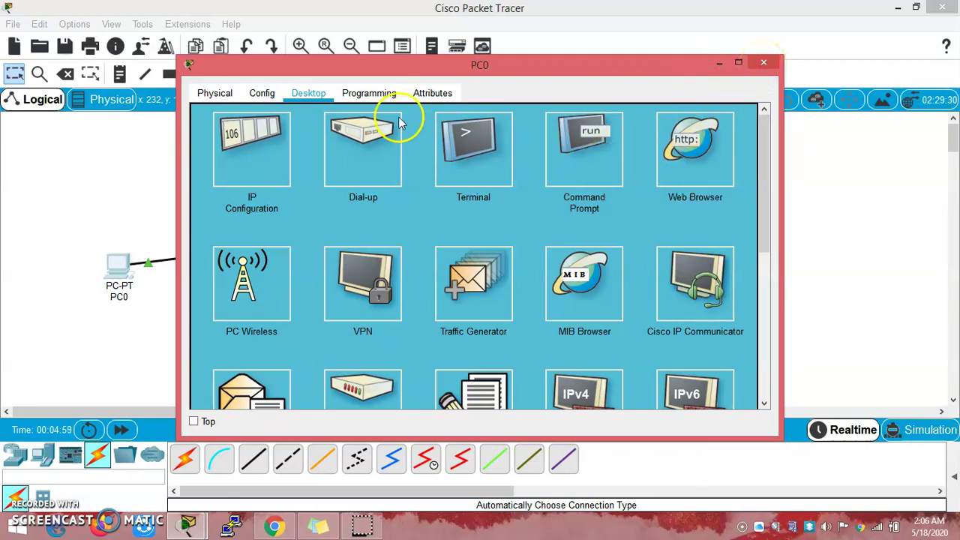
click(772, 64)
Load 192.168.1.2 in PC0's web browser and view the page behind the "A small page" link
click(117, 266)
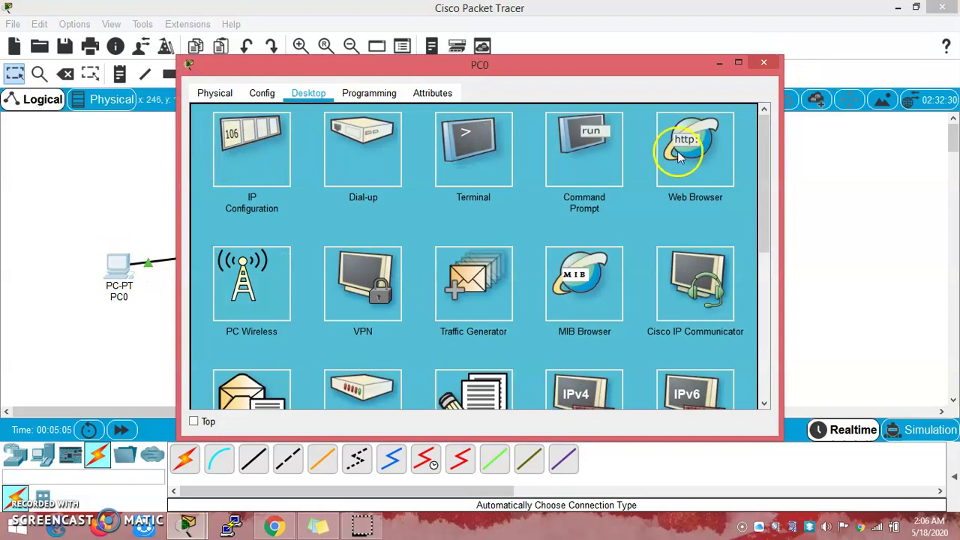
click(698, 154)
click(600, 140)
text(192.168.1.2)
key(Return)
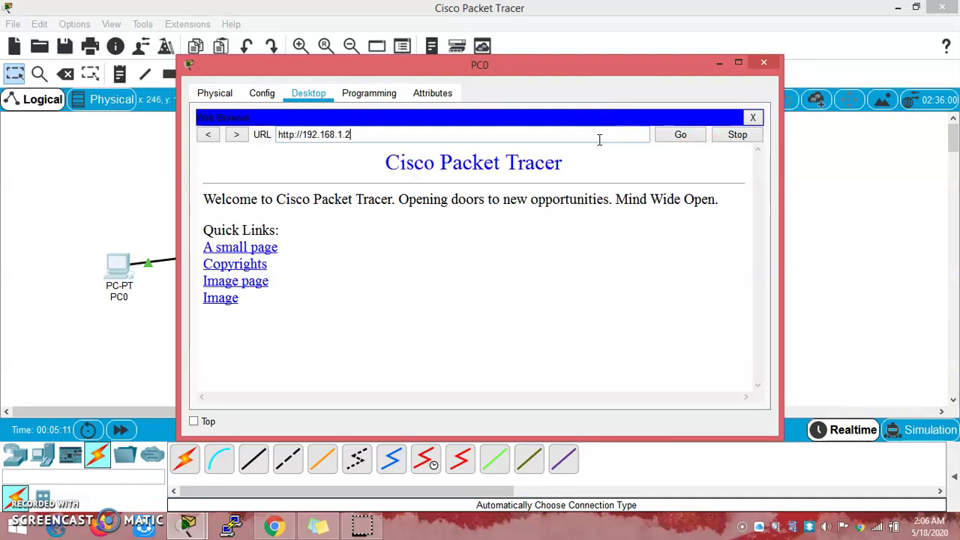
click(248, 246)
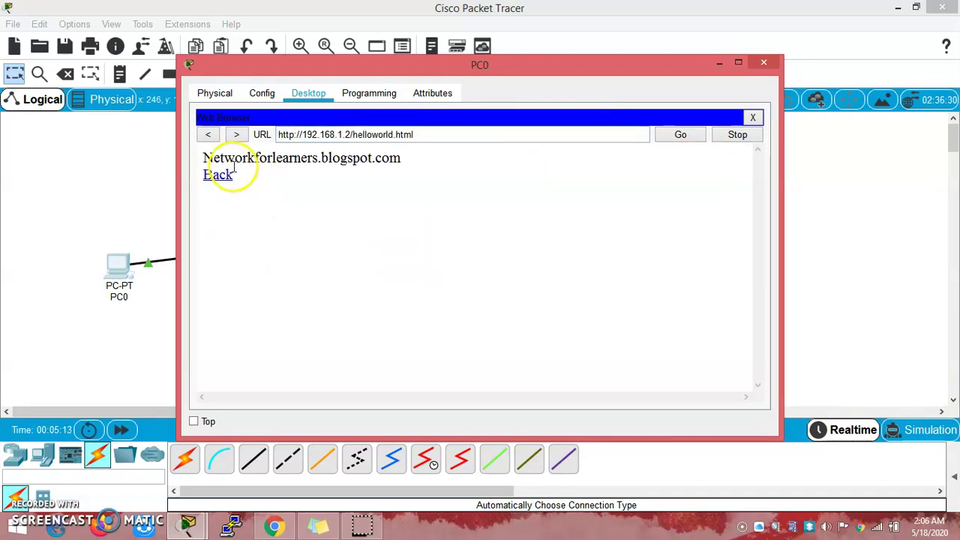
drag(203, 157, 385, 183)
click(384, 206)
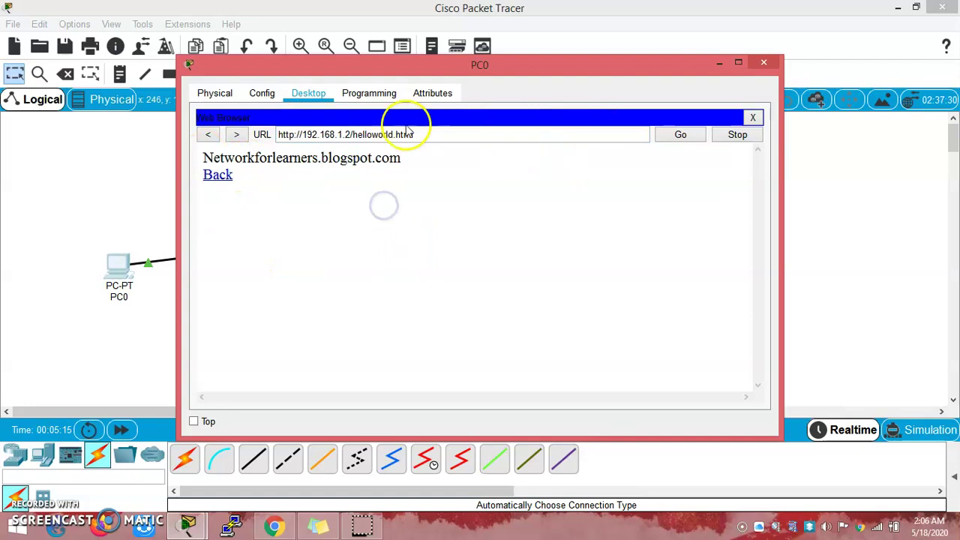
Try to load networkforlearners.blogspot.com in PC0's web browser, then close the browser and minimise PC0's window
drag(420, 133, 275, 134)
text(betw)
text(orkforlearners)
text(.)
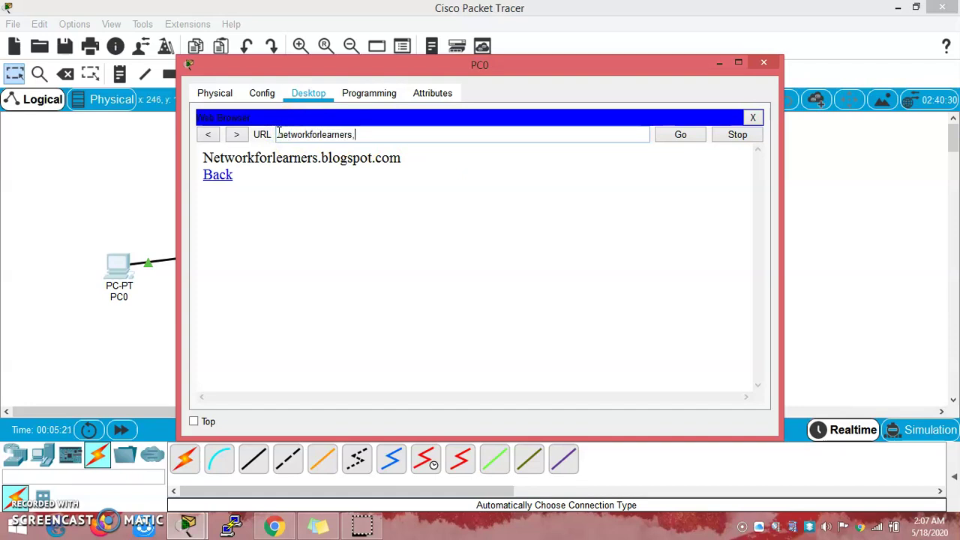
text(blog)
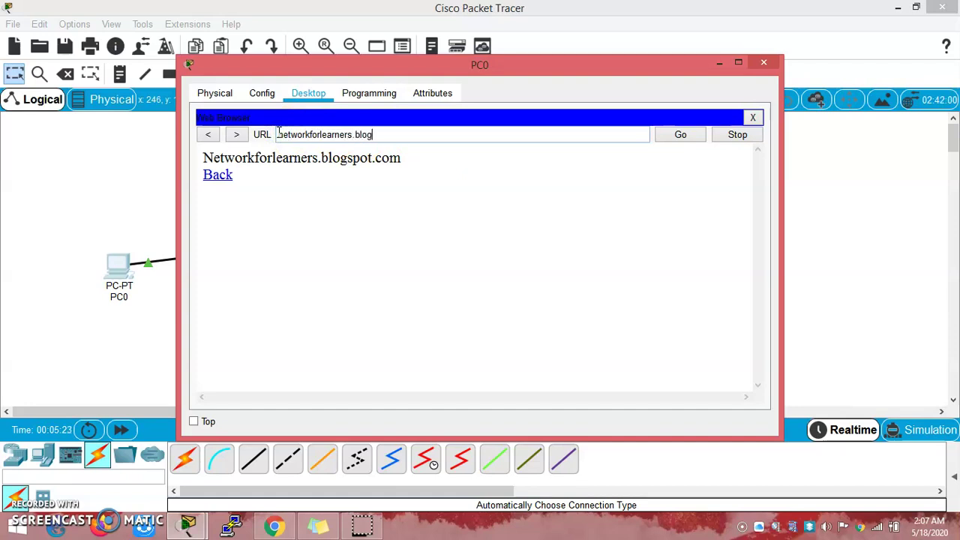
text(spot.com)
key(Return)
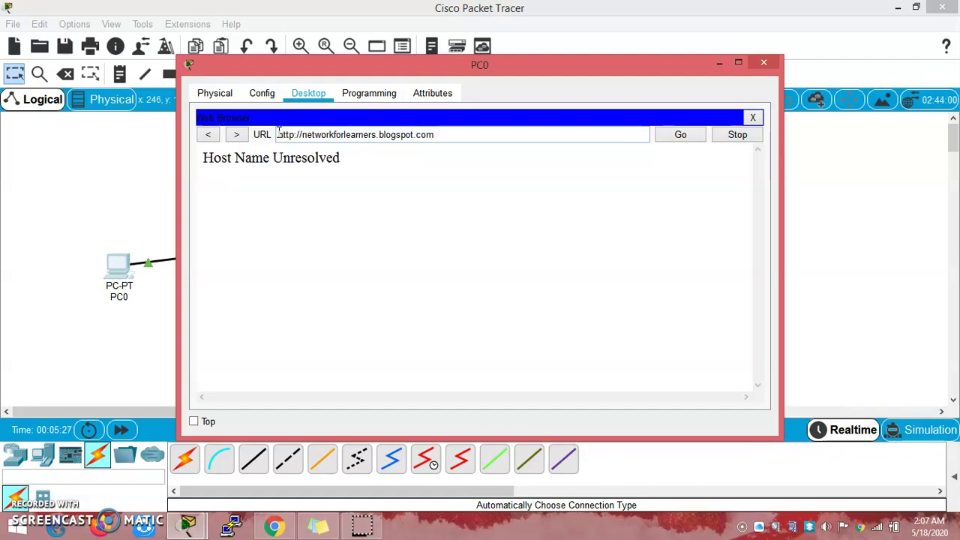
drag(350, 169, 203, 168)
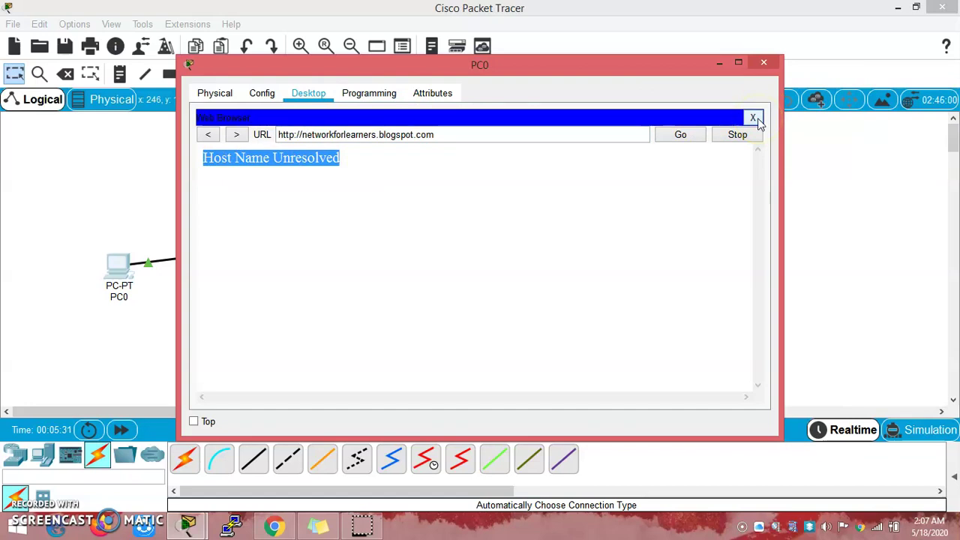
click(753, 119)
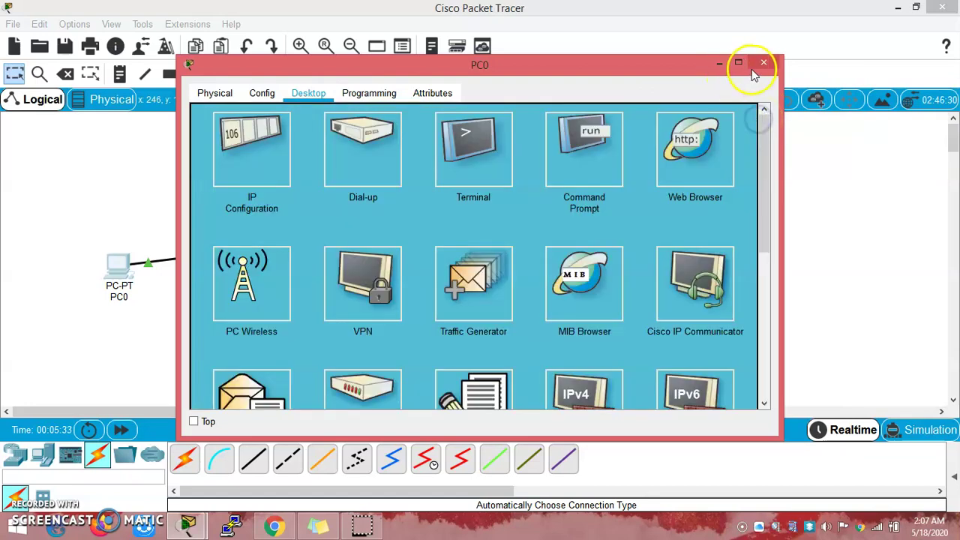
click(738, 63)
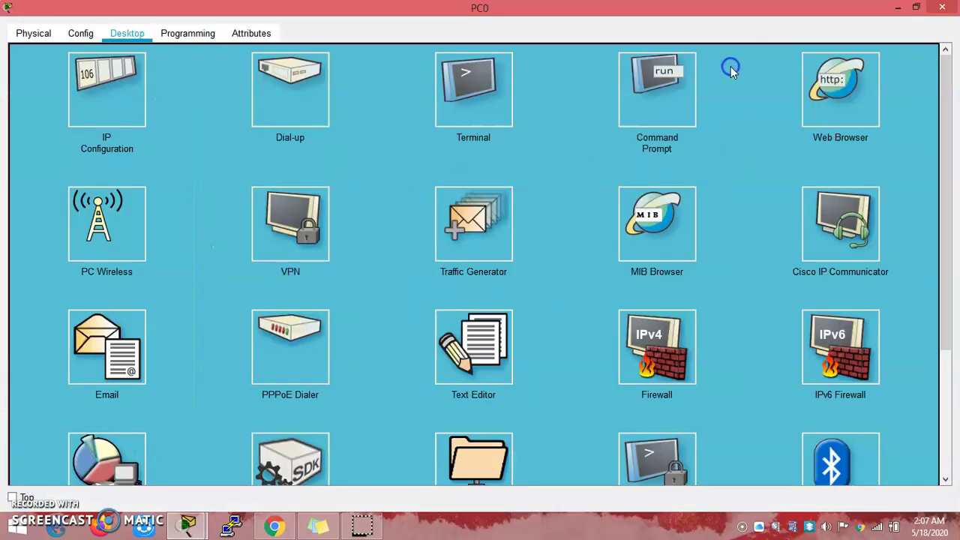
click(898, 8)
Add a second server below Server0 and connect it to Switch0 with an automatically chosen cable
click(43, 456)
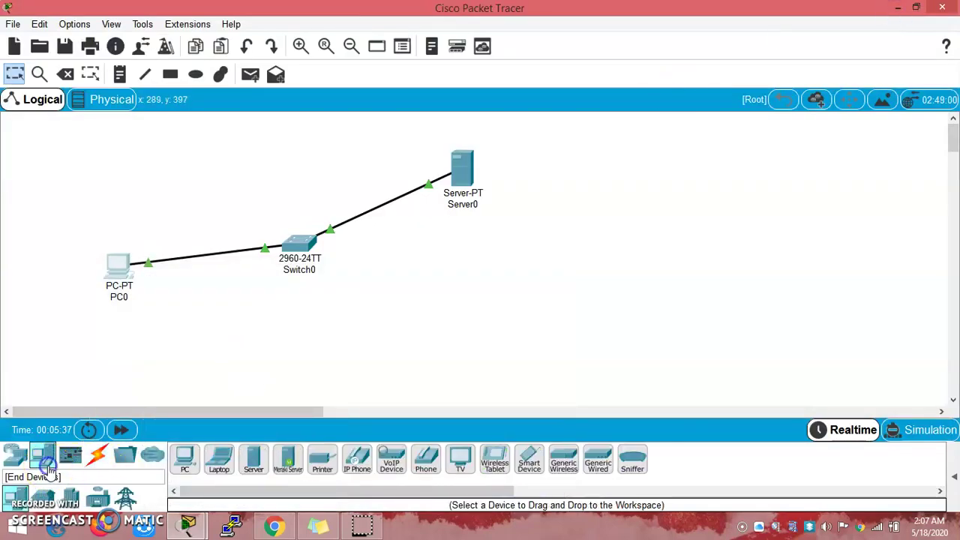
click(254, 457)
click(495, 315)
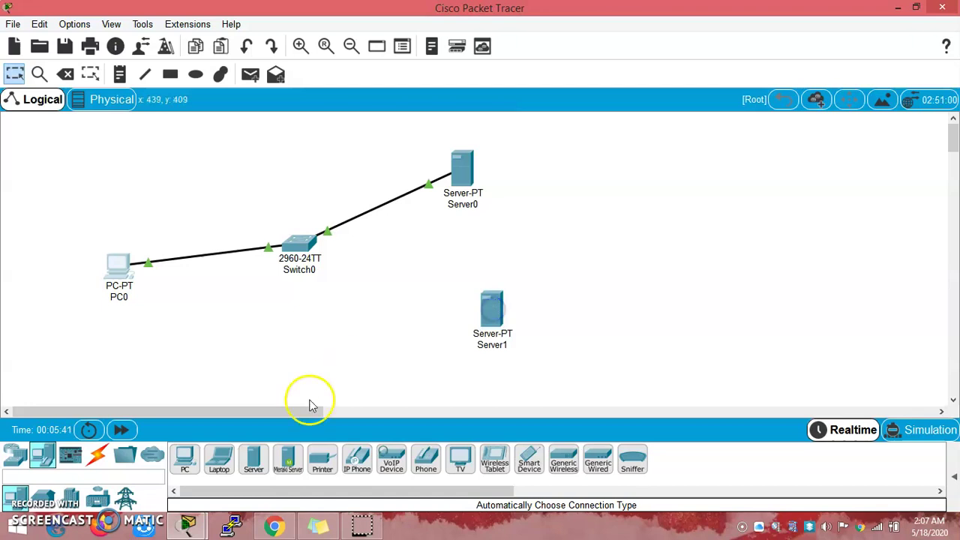
click(101, 456)
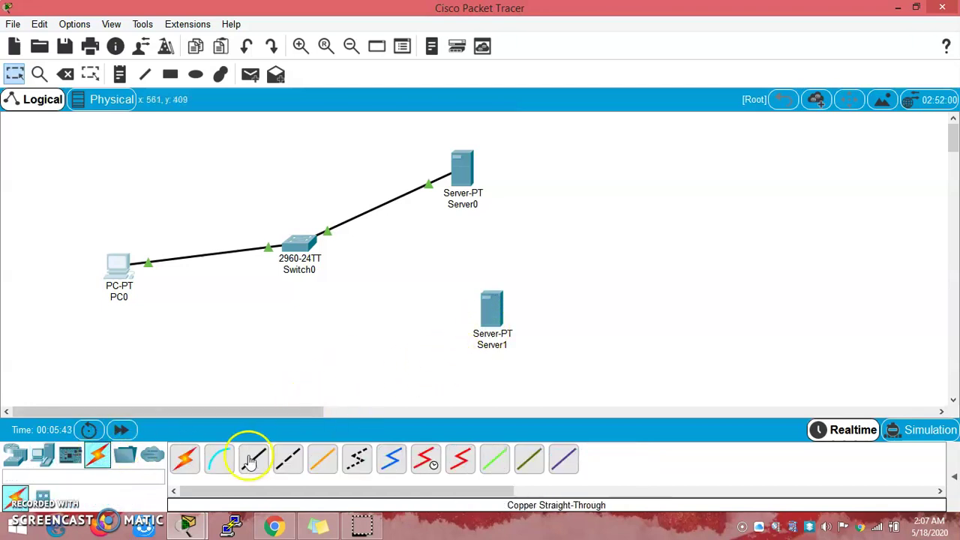
click(186, 458)
click(491, 312)
click(303, 248)
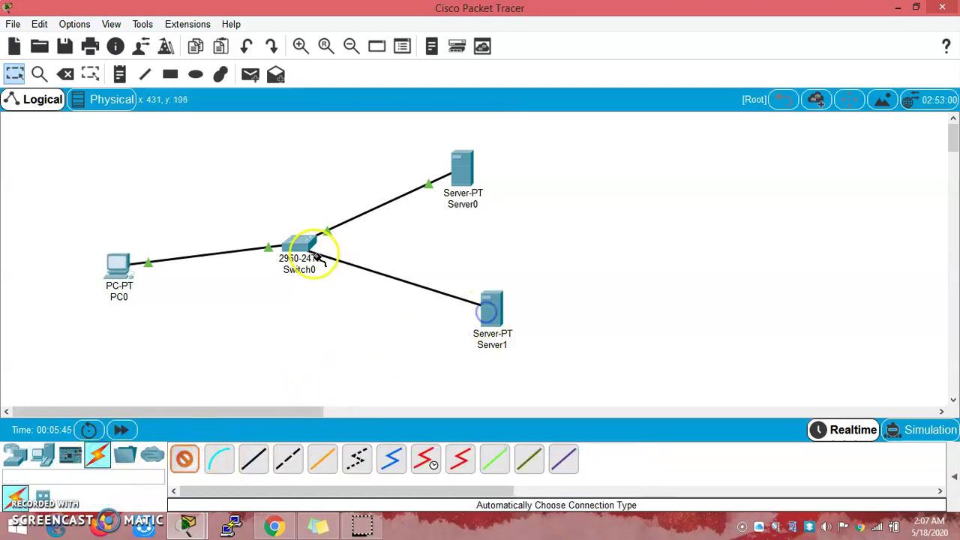
Assign the new server the static IP address 192.168.1.4 with subnet mask 255.255.255.0
click(483, 306)
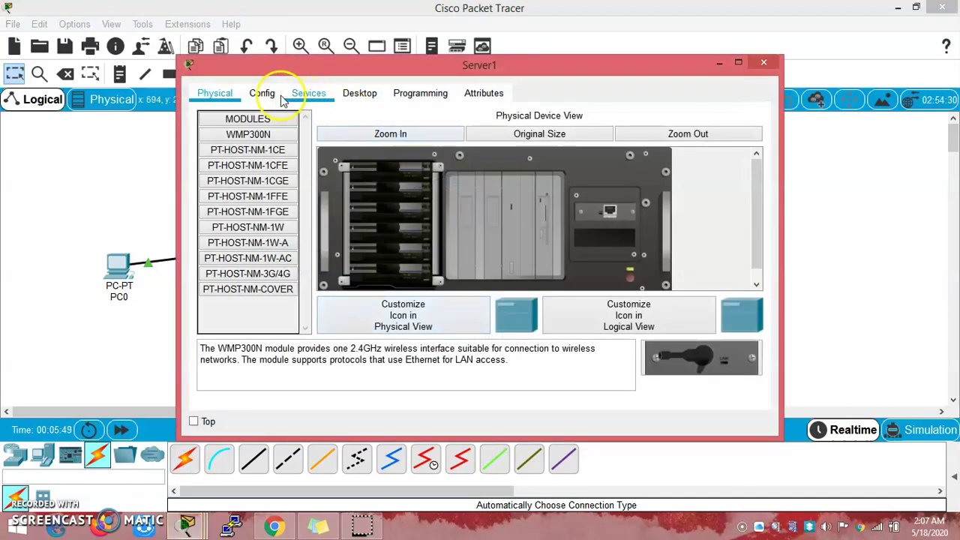
click(358, 93)
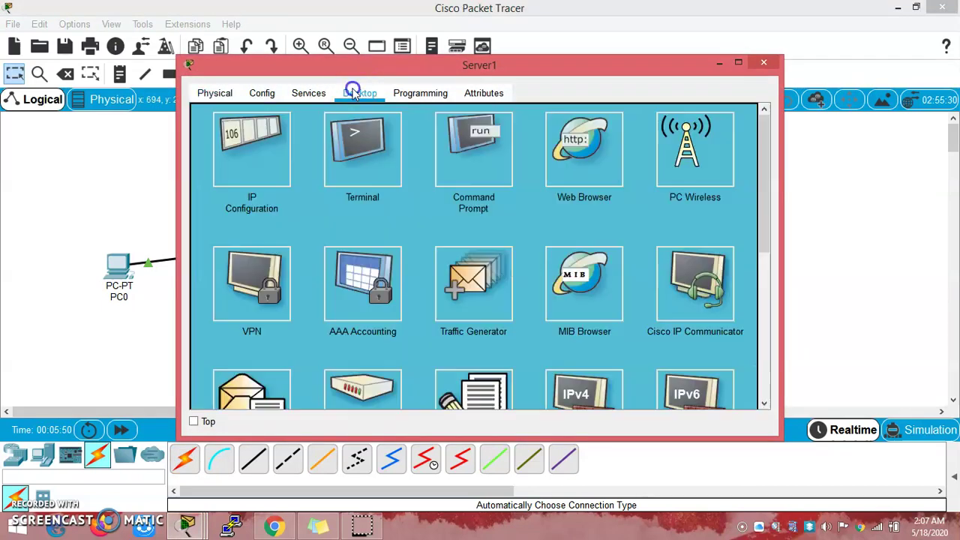
click(243, 147)
click(440, 113)
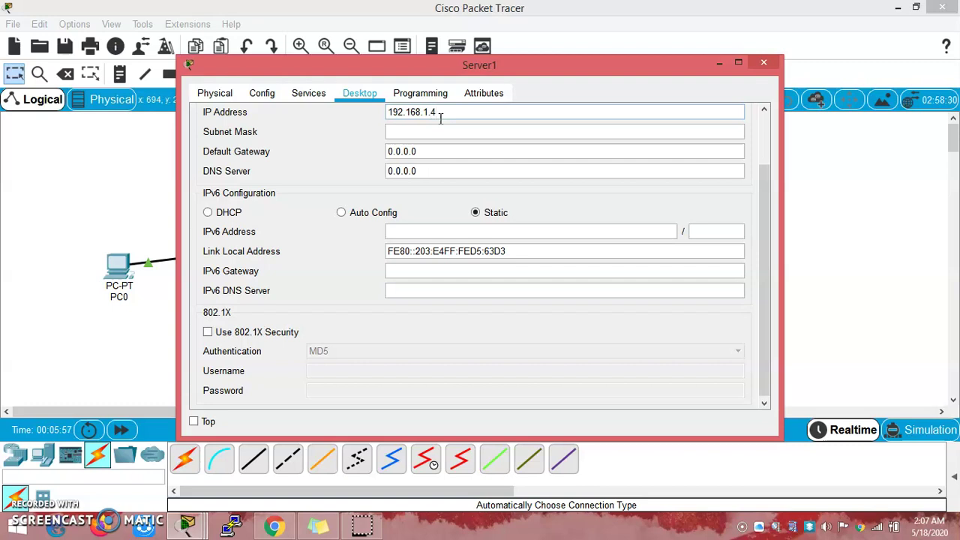
key(Tab)
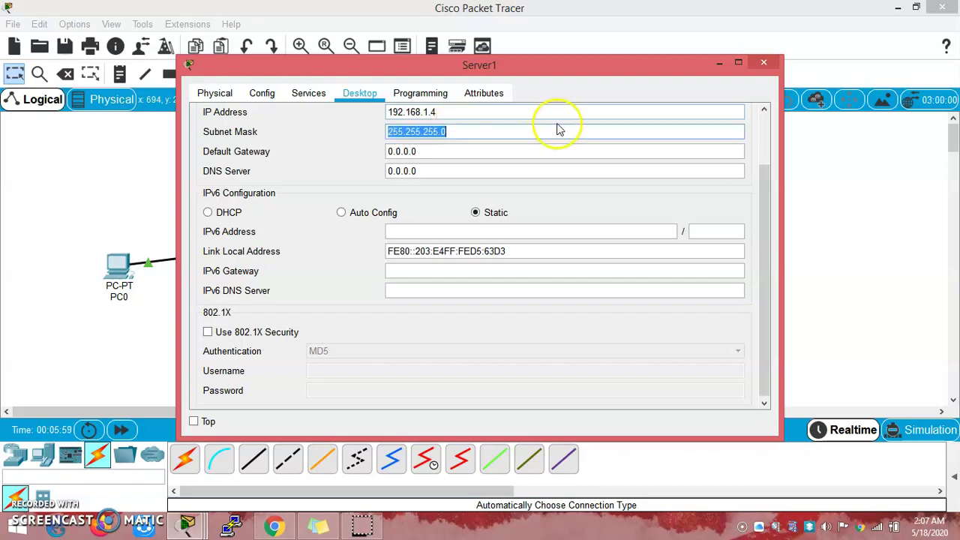
drag(763, 188, 765, 84)
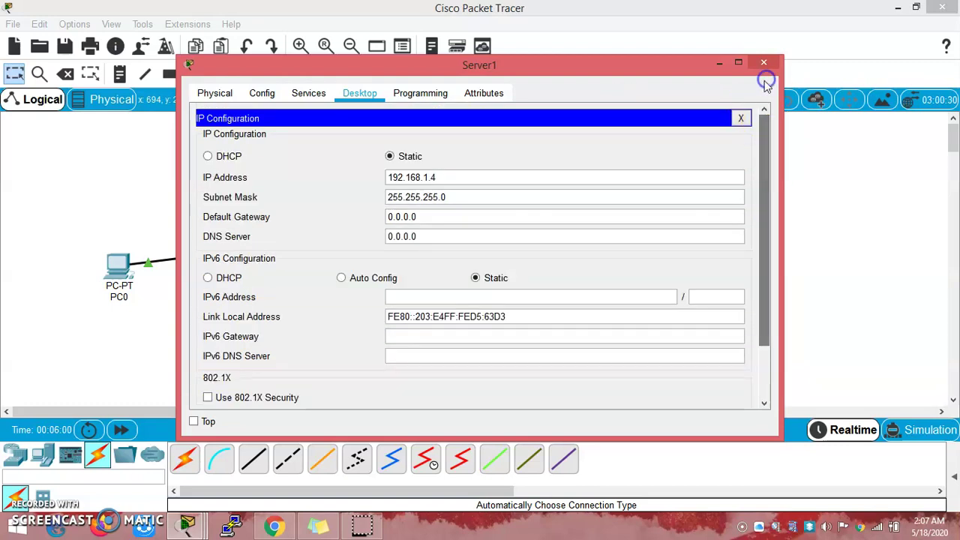
click(740, 118)
Turn on the DNS service on Server1
click(295, 96)
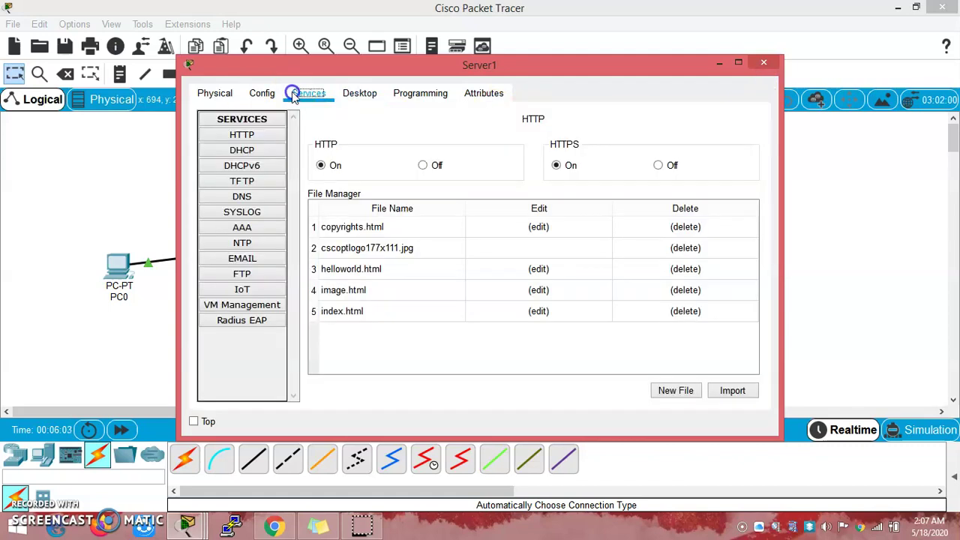
click(250, 201)
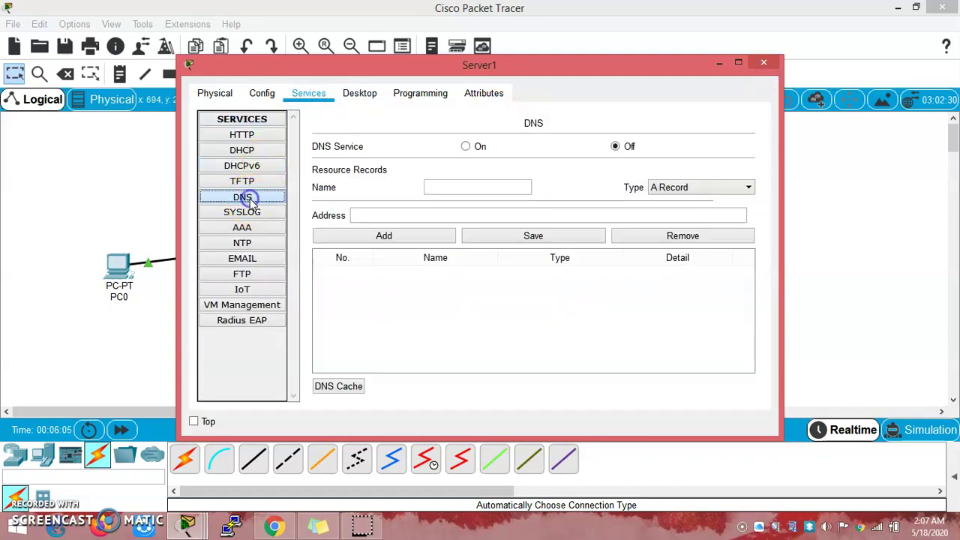
click(466, 150)
Add a DNS A record mapping networkforlearners.blogspot.com to 192.168.1.2, then close Server1's window
click(467, 185)
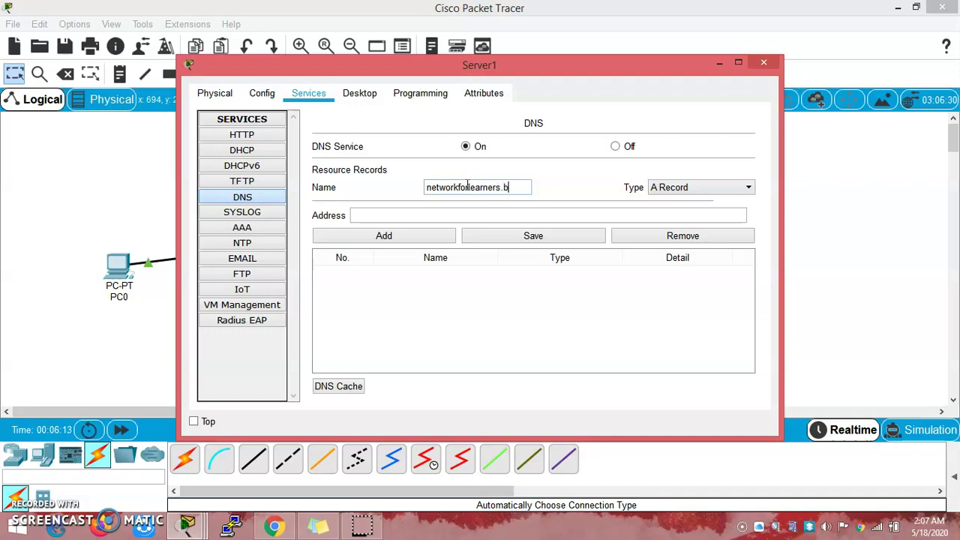
text(pot.com)
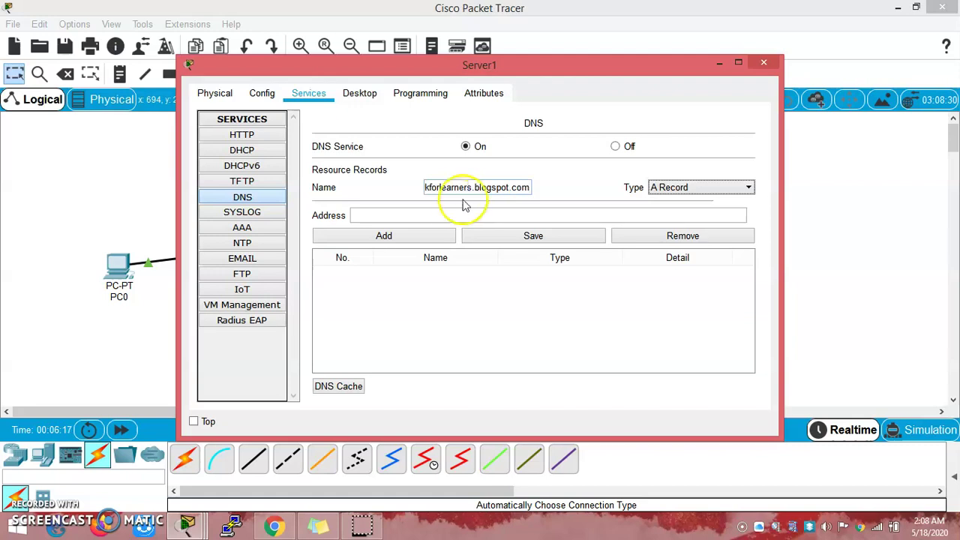
click(446, 216)
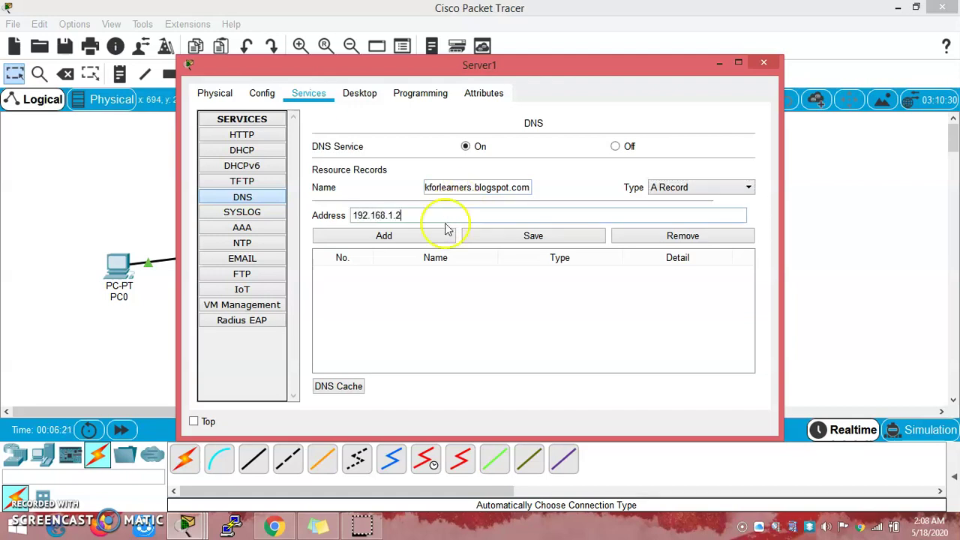
drag(471, 191, 399, 191)
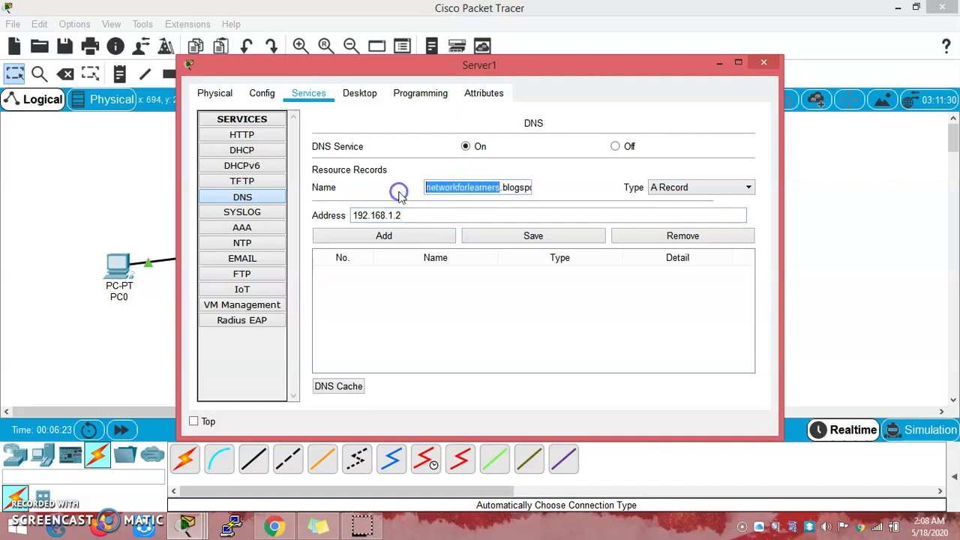
click(439, 189)
drag(418, 215, 362, 216)
click(392, 235)
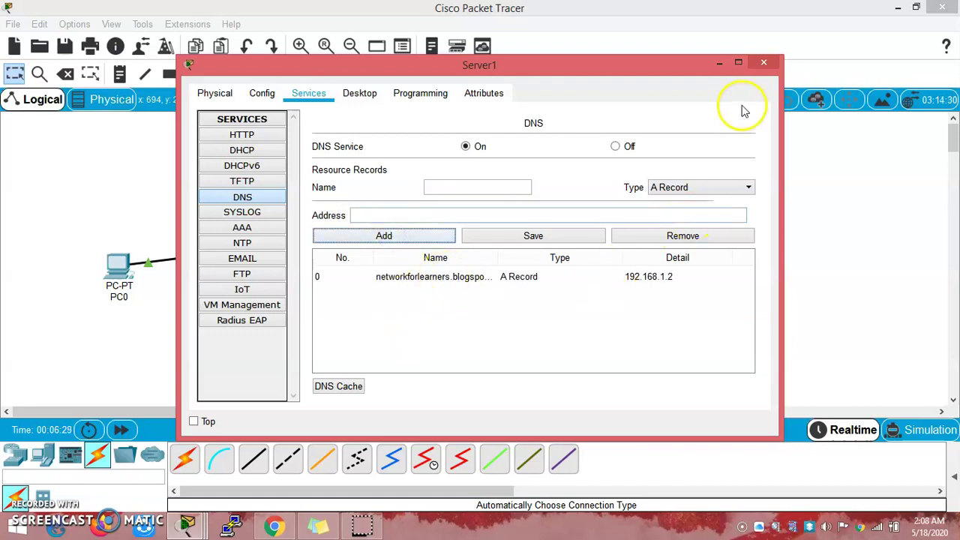
click(765, 66)
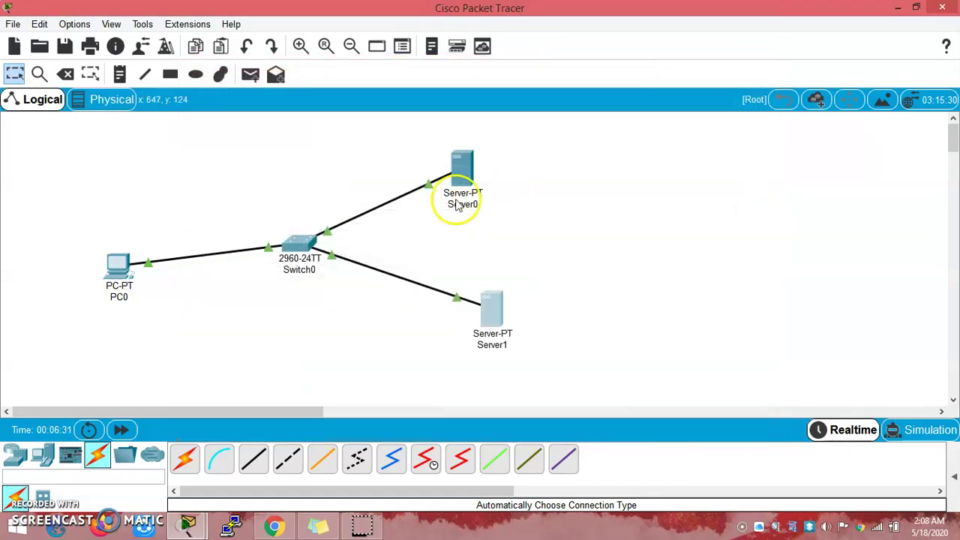
Try networkforlearners.blogspot.com again in PC0's web browser with the DNS record in place, then close the browser
click(120, 260)
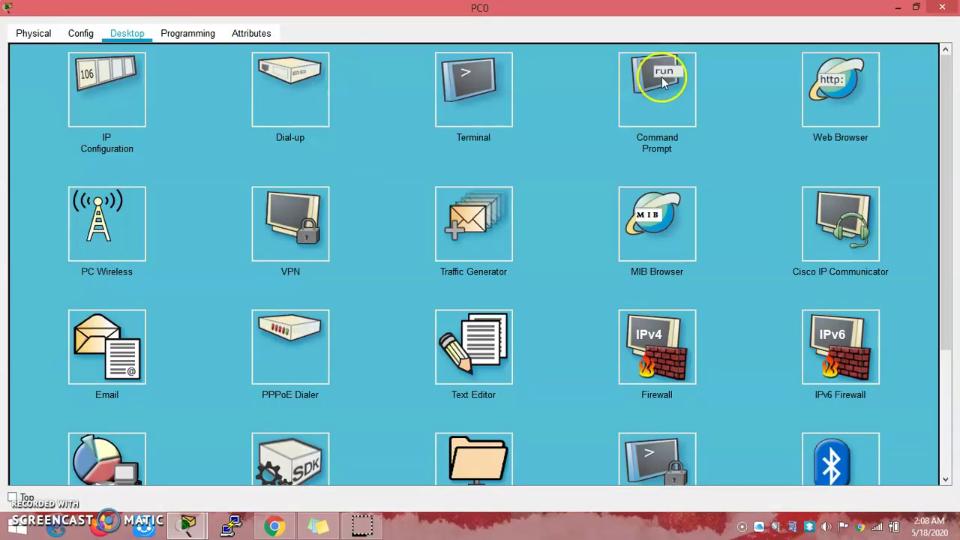
click(839, 105)
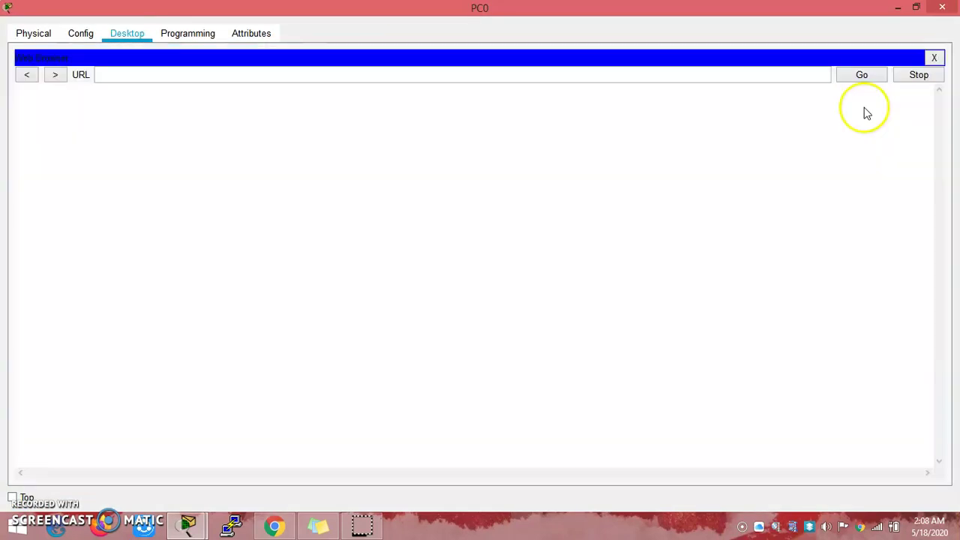
click(600, 74)
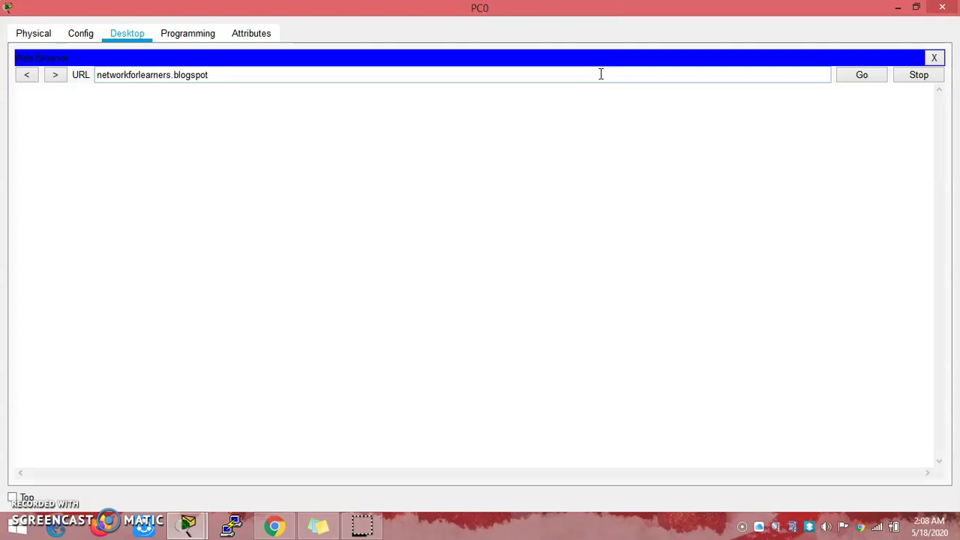
key(Return)
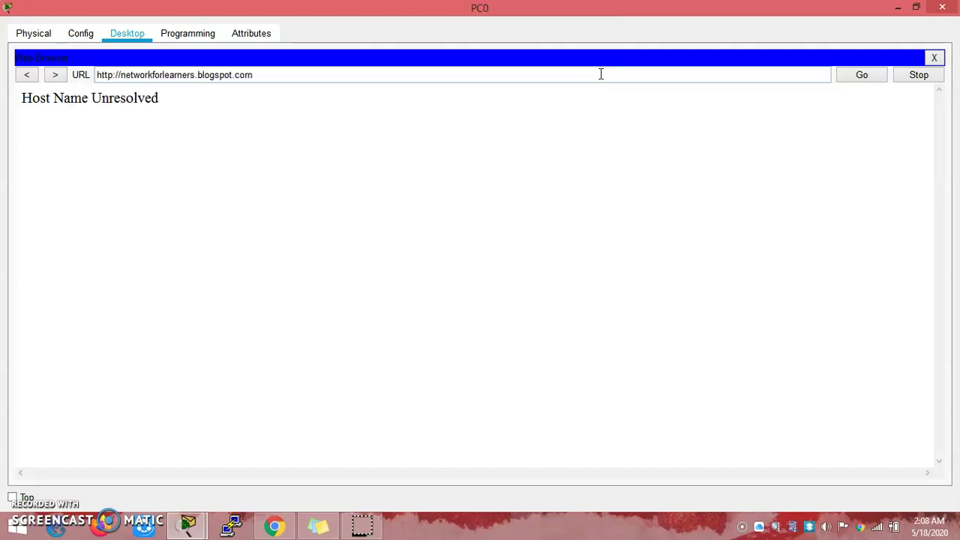
click(904, 13)
click(128, 272)
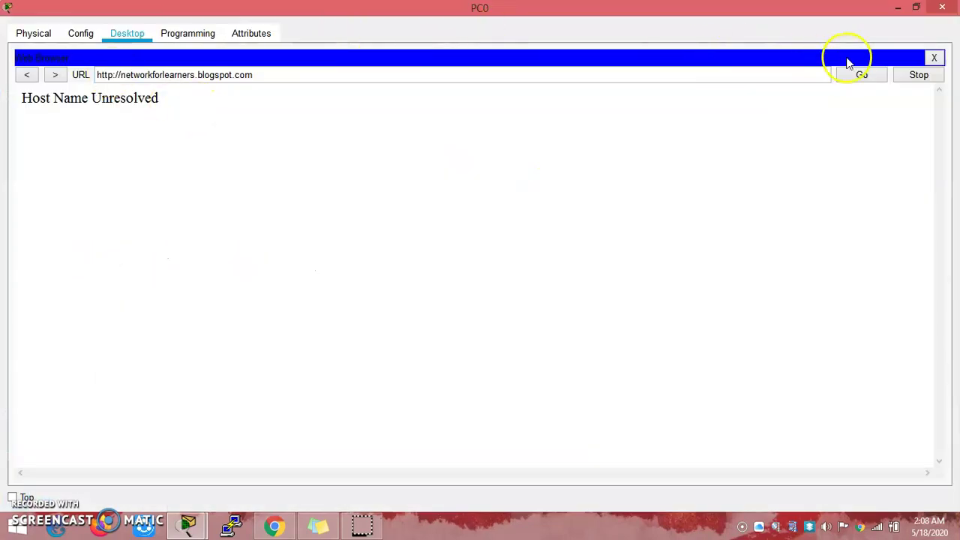
click(934, 58)
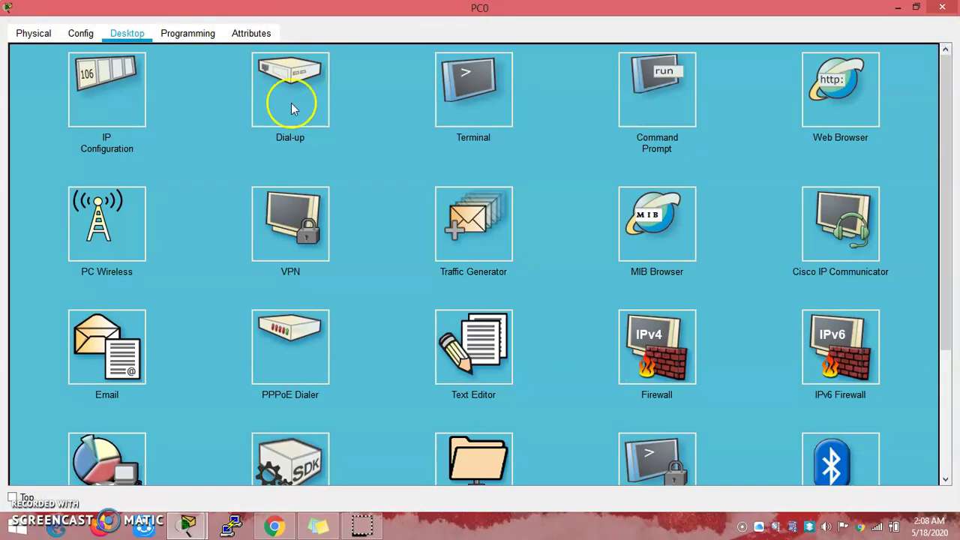
Set PC0's DNS server to 192.168.1.4 and close its IP configuration
click(180, 114)
drag(382, 190, 278, 193)
text(192.168.1.4)
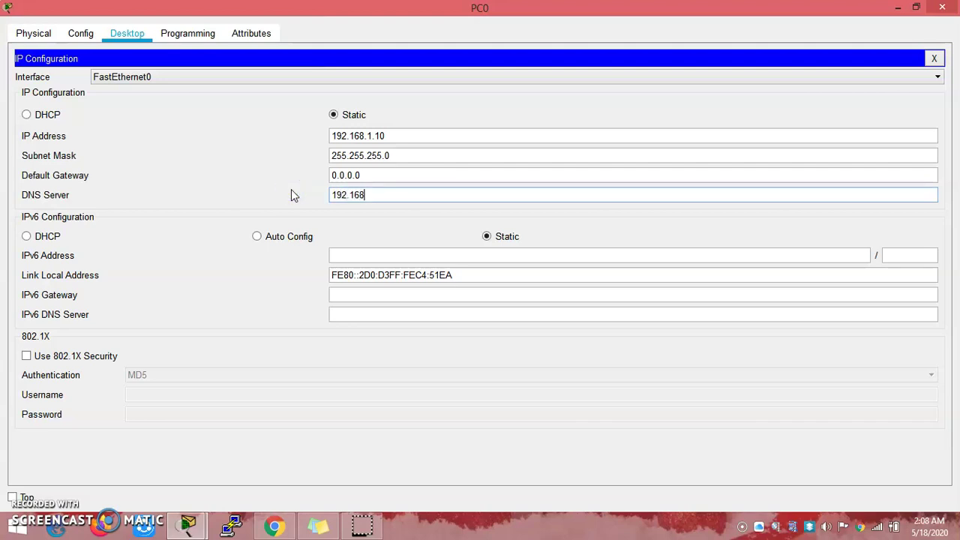
click(379, 218)
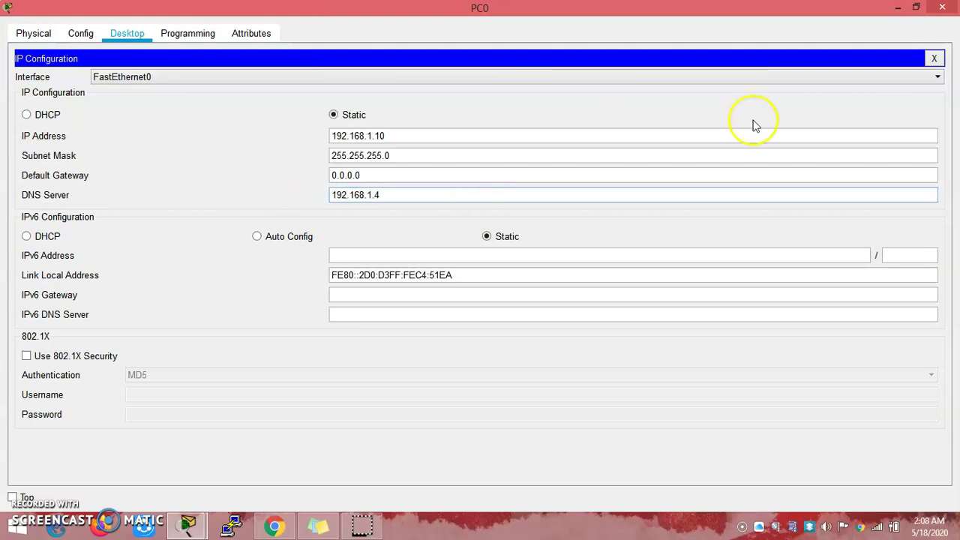
click(934, 59)
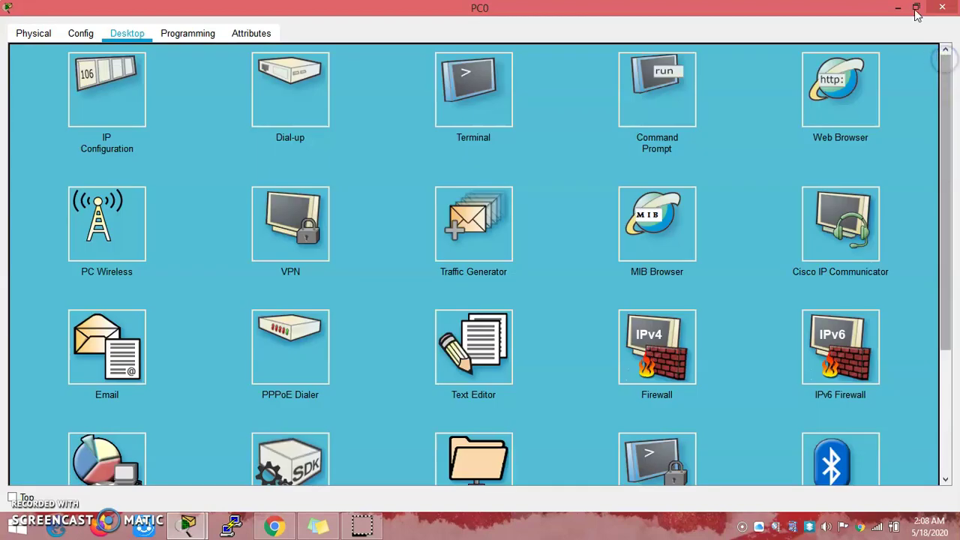
Ping the DNS server at 192.168.1.4 from PC0's command prompt, stop the ping and close the prompt
click(640, 84)
key(Up)
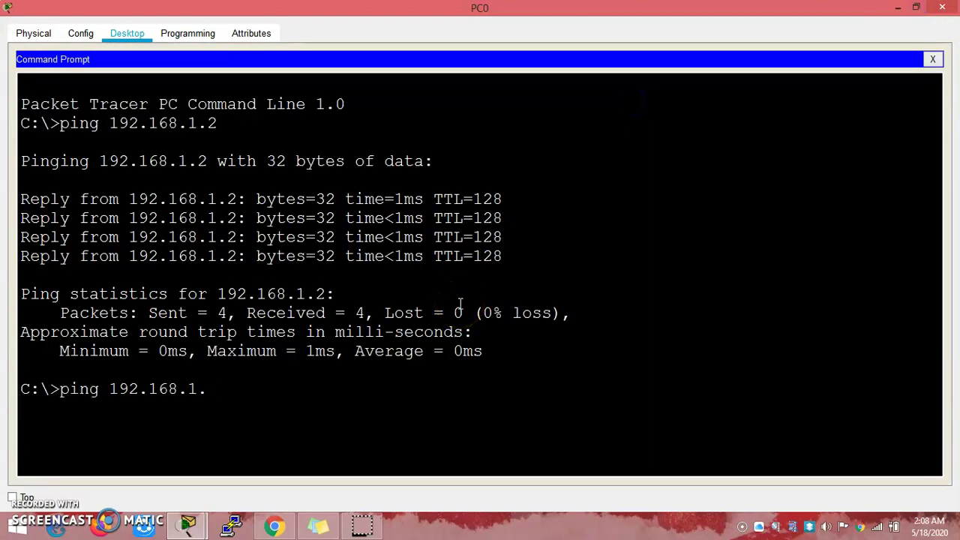
text(4)
key(Return)
key(ctrl+c)
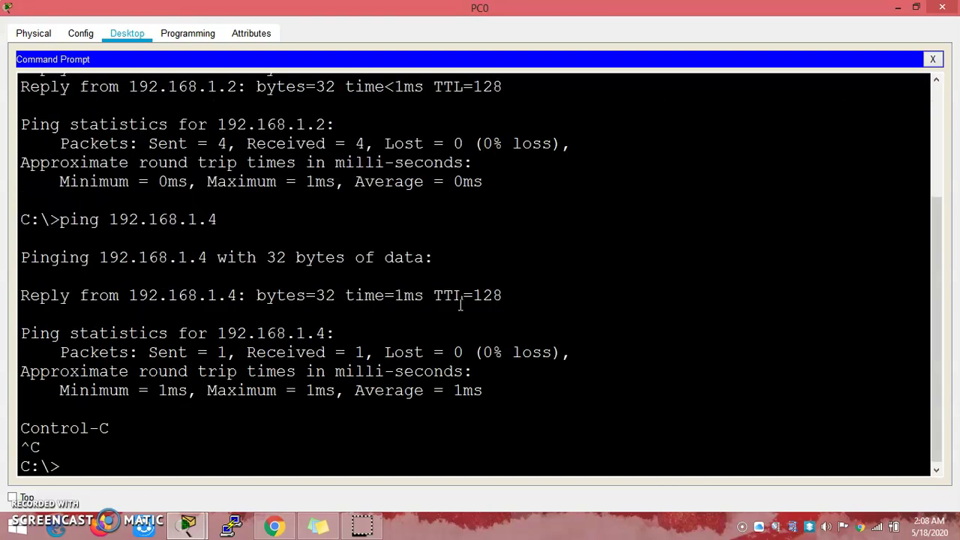
click(934, 59)
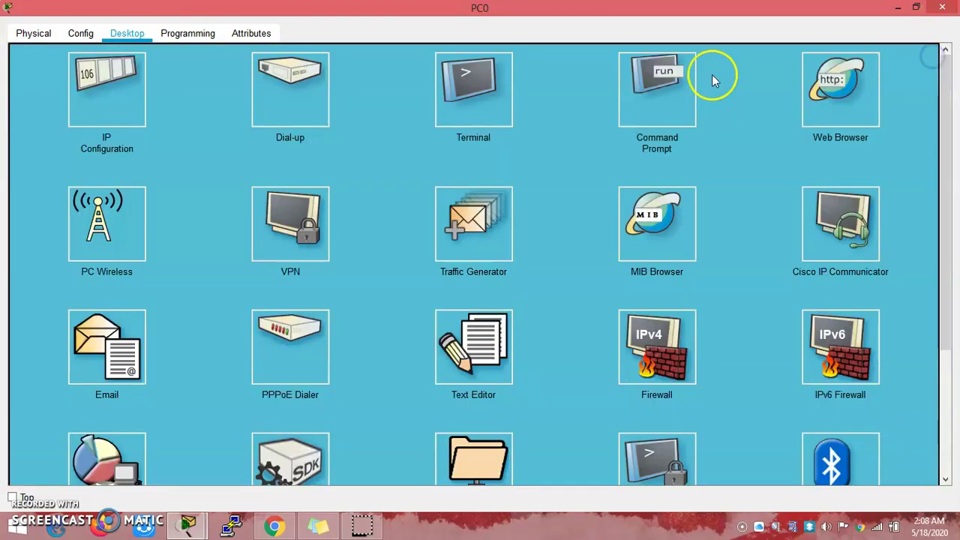
Open networkforlearners.blogspot.com in PC0's web browser, follow its small page link, then close the browser and minimise PC0's window
click(848, 102)
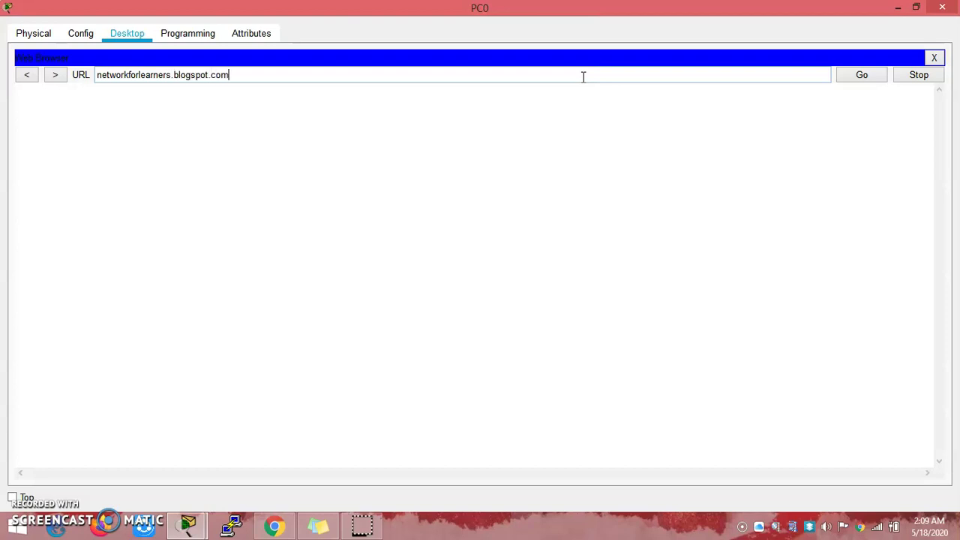
text(networkforlearners.blogspot.com)
key(Return)
click(94, 189)
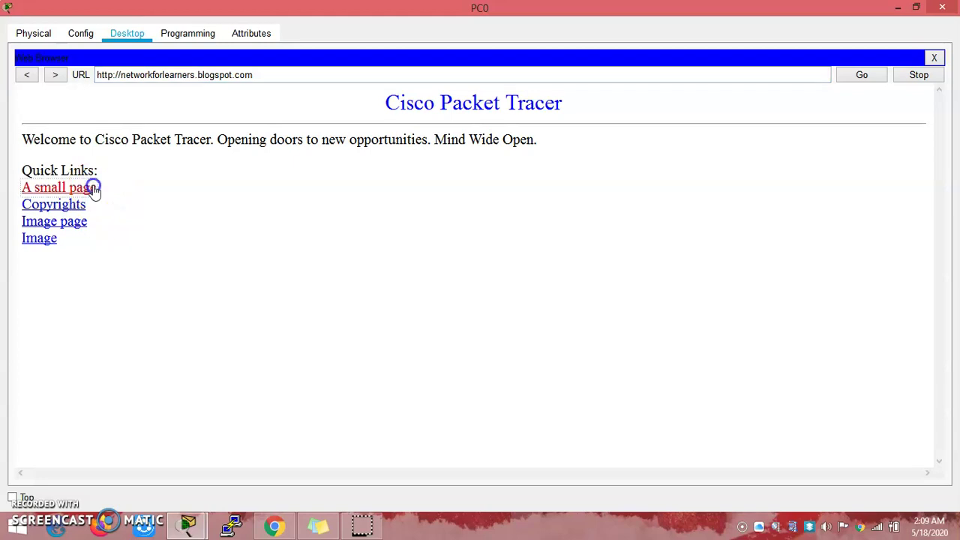
drag(31, 98, 235, 159)
click(261, 182)
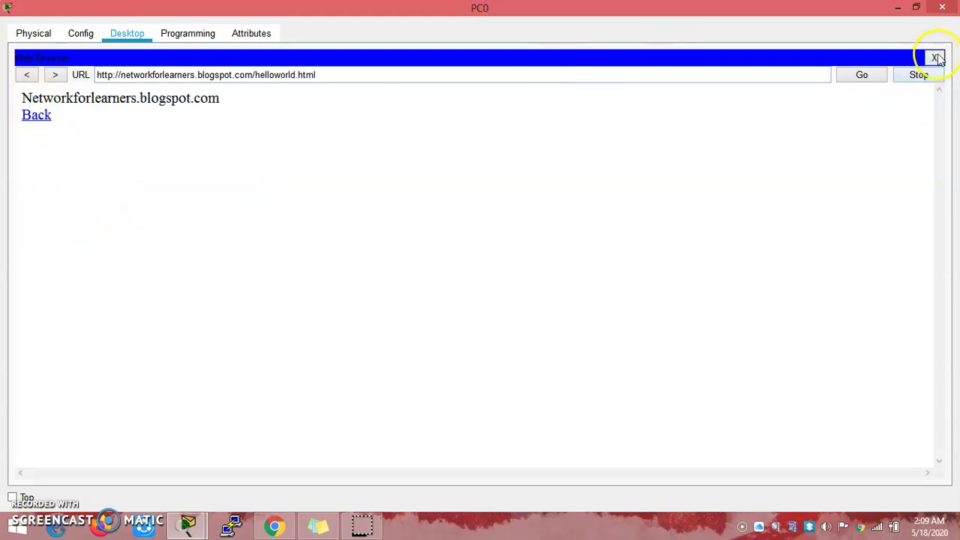
click(935, 60)
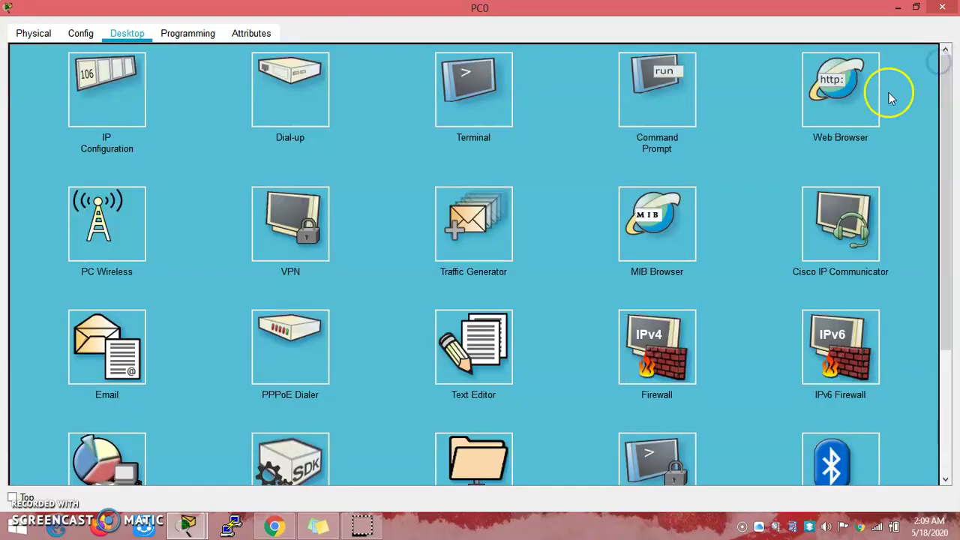
click(902, 8)
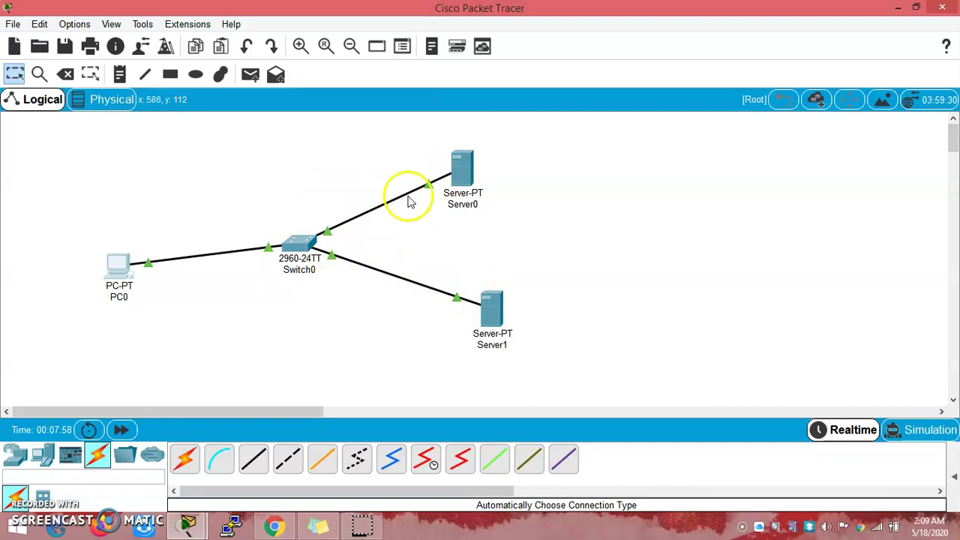
Set Server0's IP address to 192.168.2.2 in its IP configuration and close the server's window
click(461, 176)
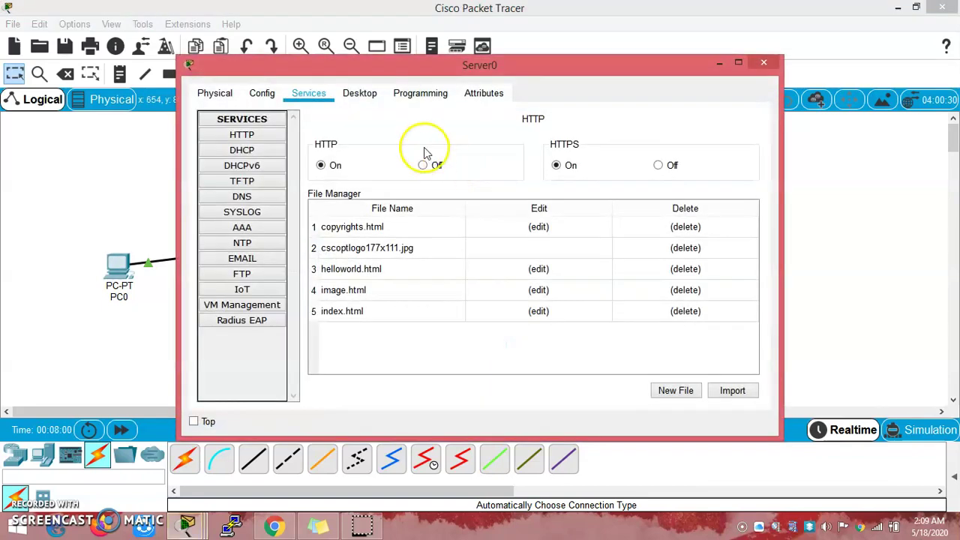
click(264, 98)
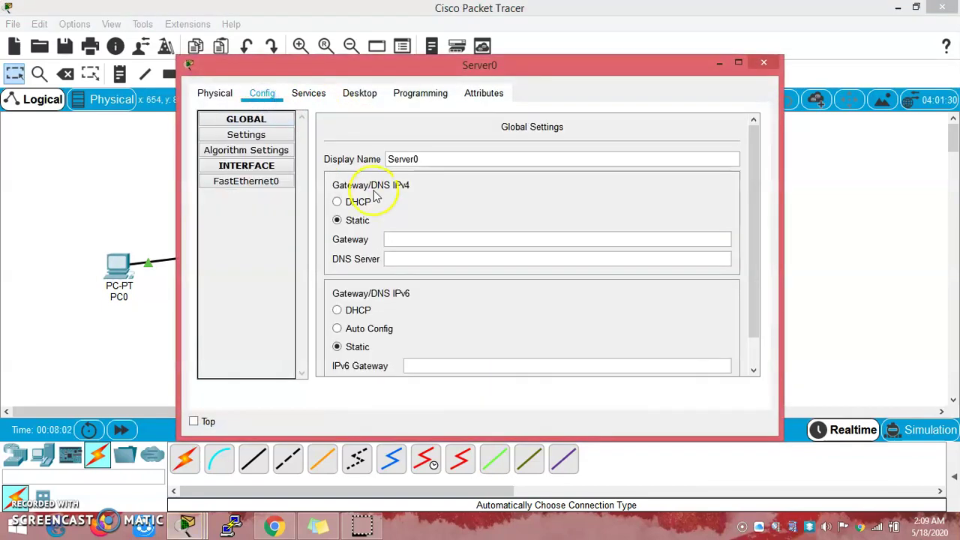
click(270, 120)
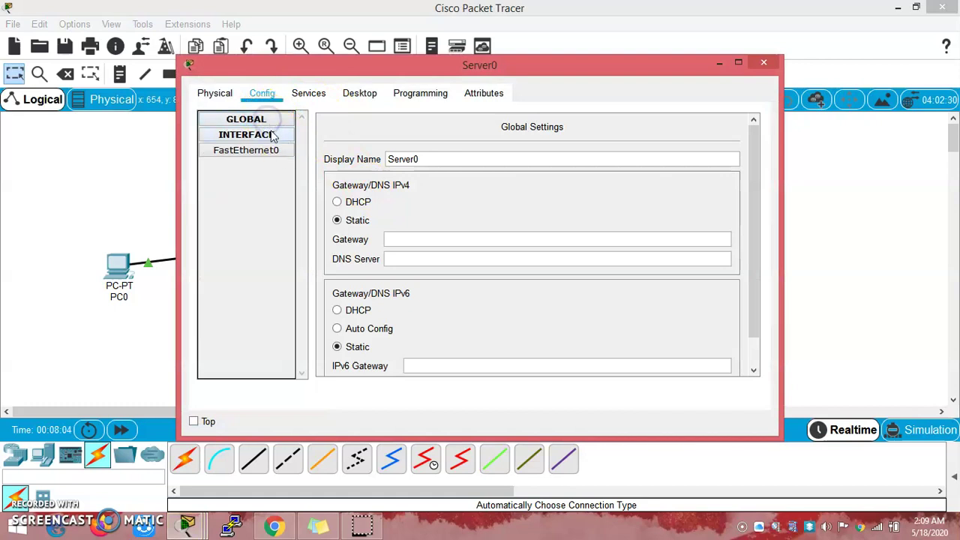
click(270, 122)
click(265, 138)
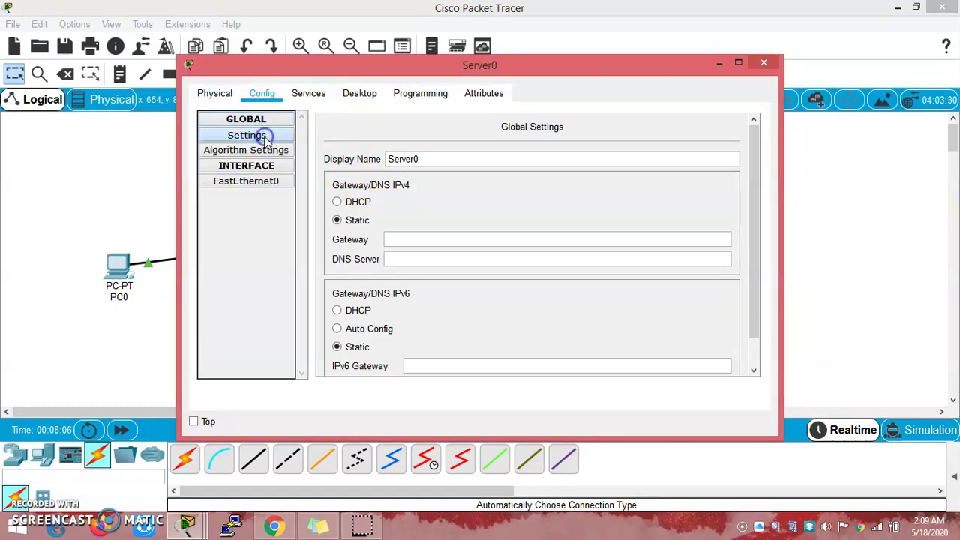
click(225, 94)
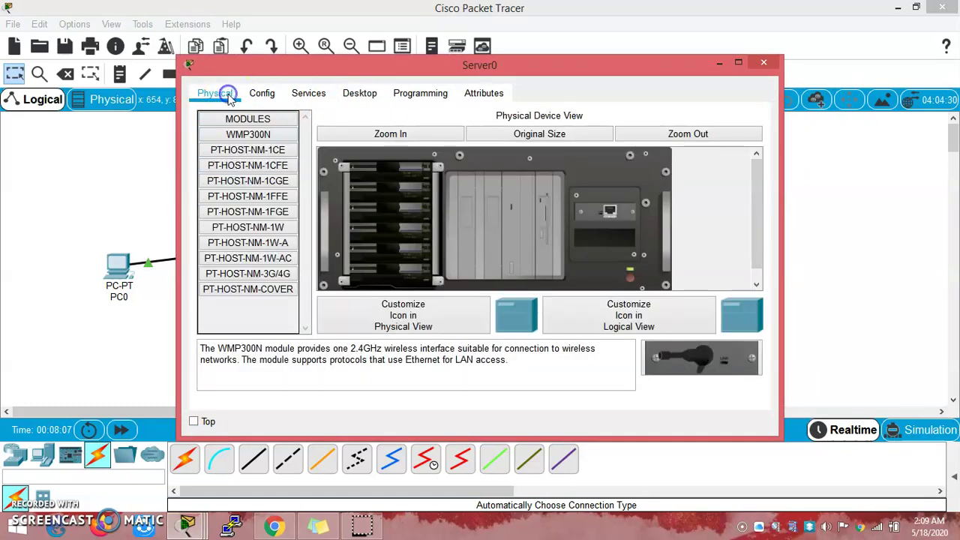
click(356, 95)
click(279, 163)
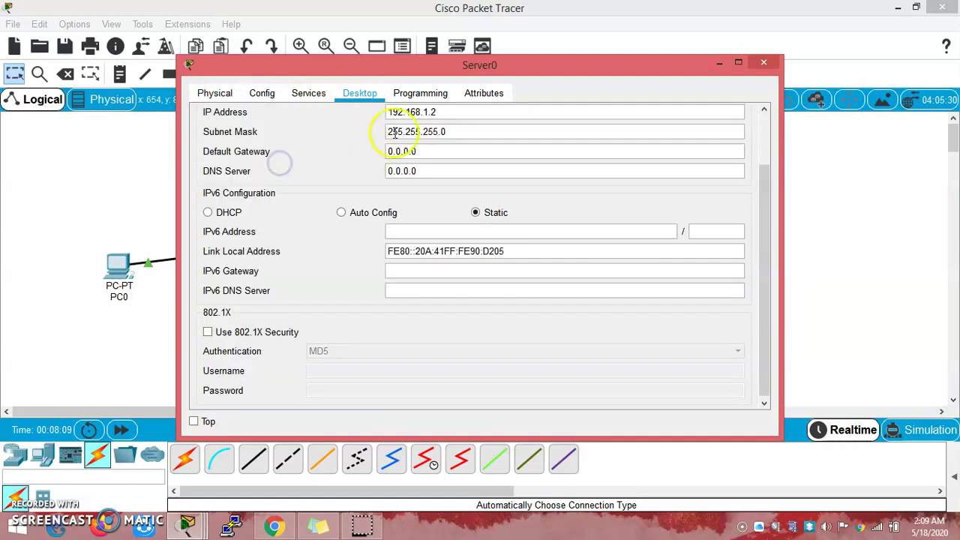
click(428, 111)
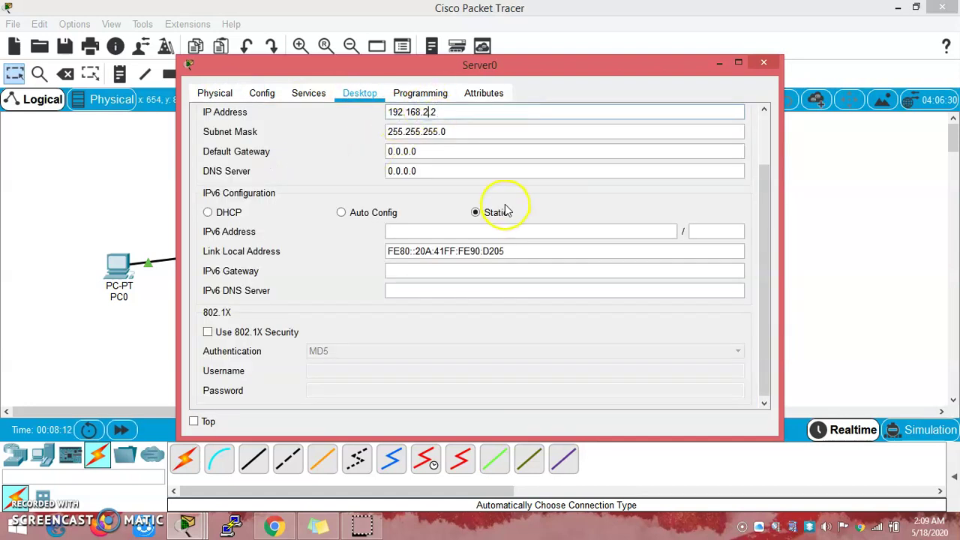
click(764, 66)
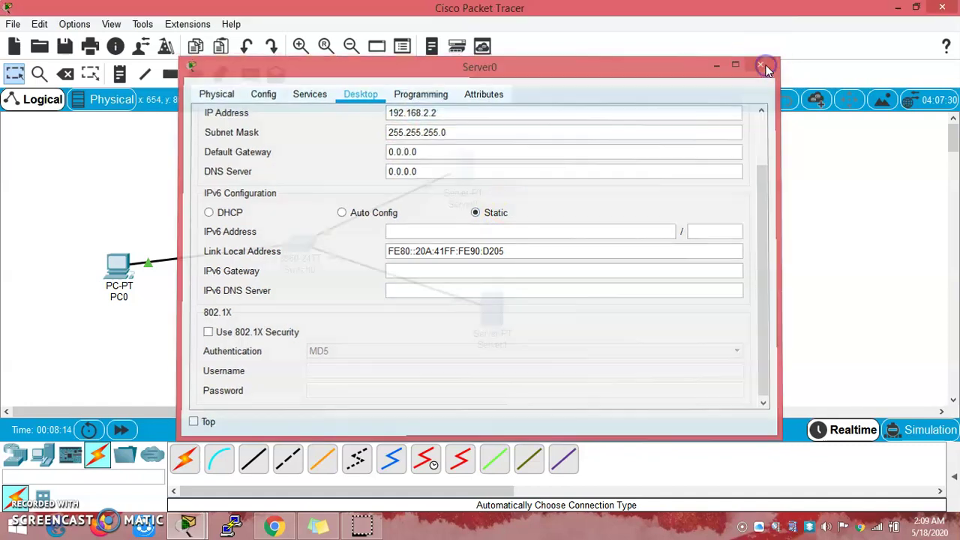
Open the DNS service settings of Server1
click(489, 327)
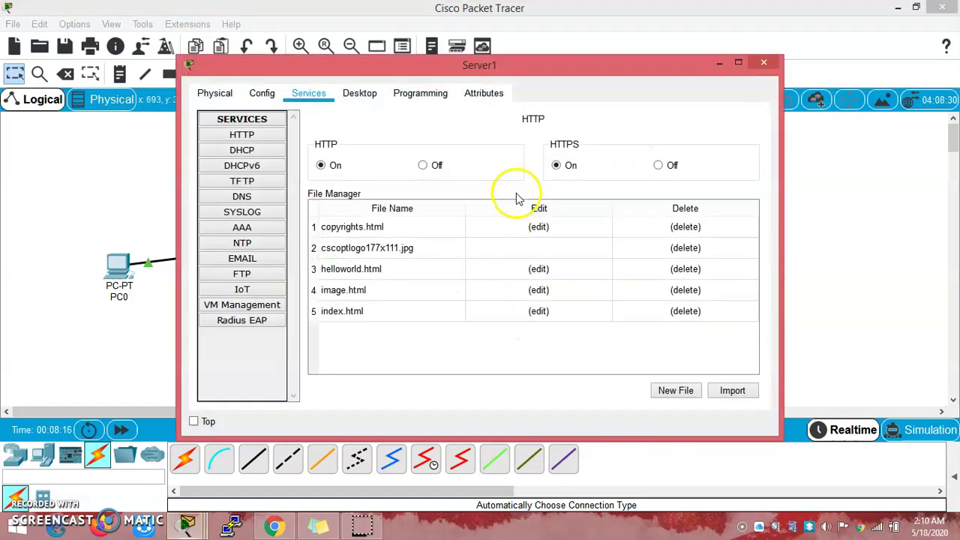
click(243, 196)
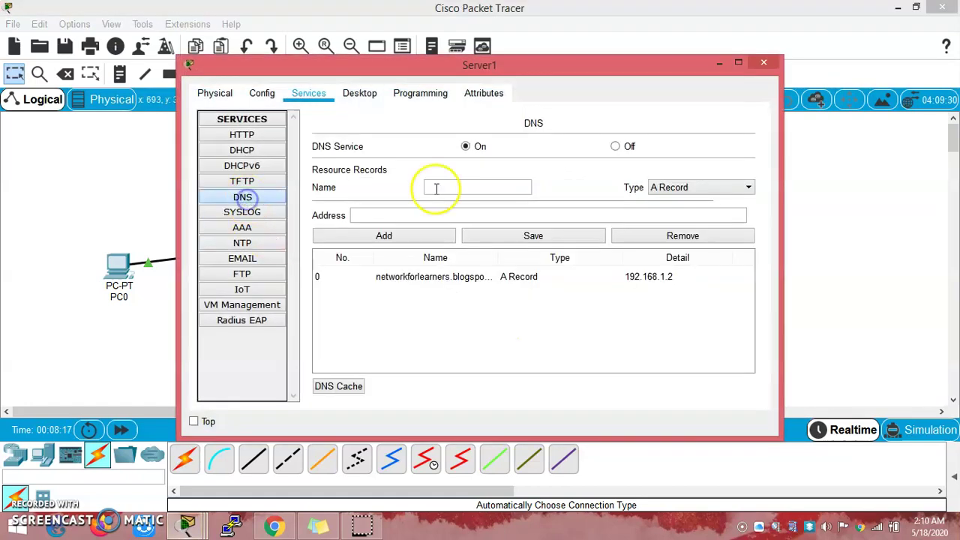
click(441, 277)
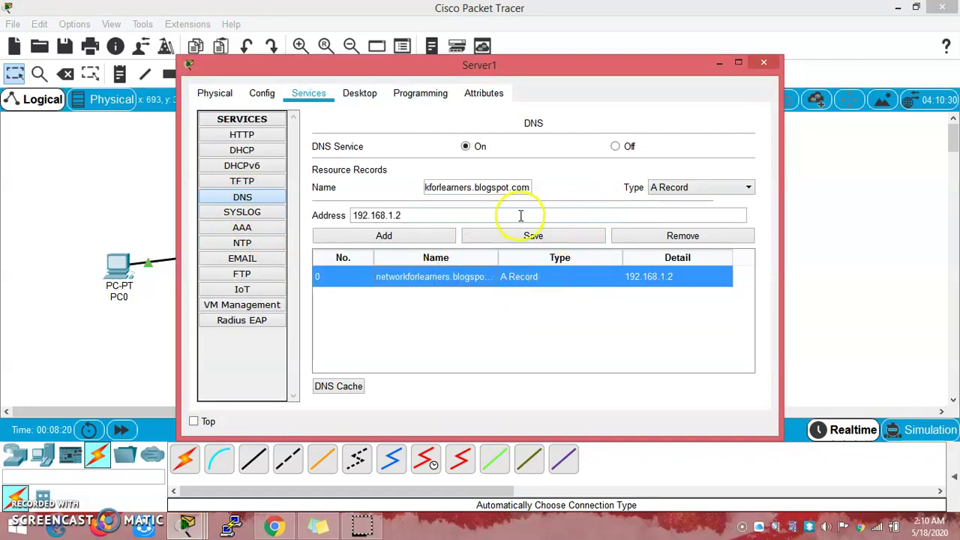
click(394, 214)
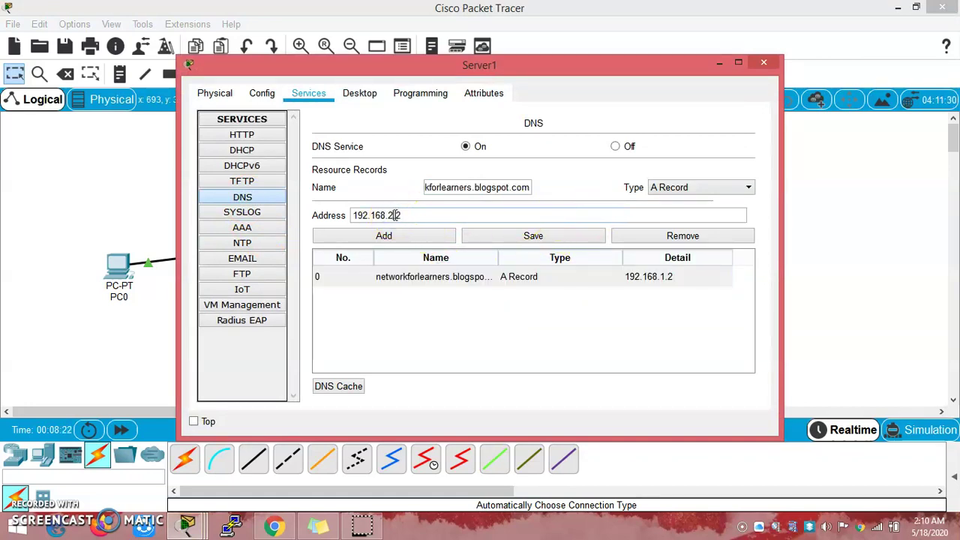
click(421, 333)
click(487, 282)
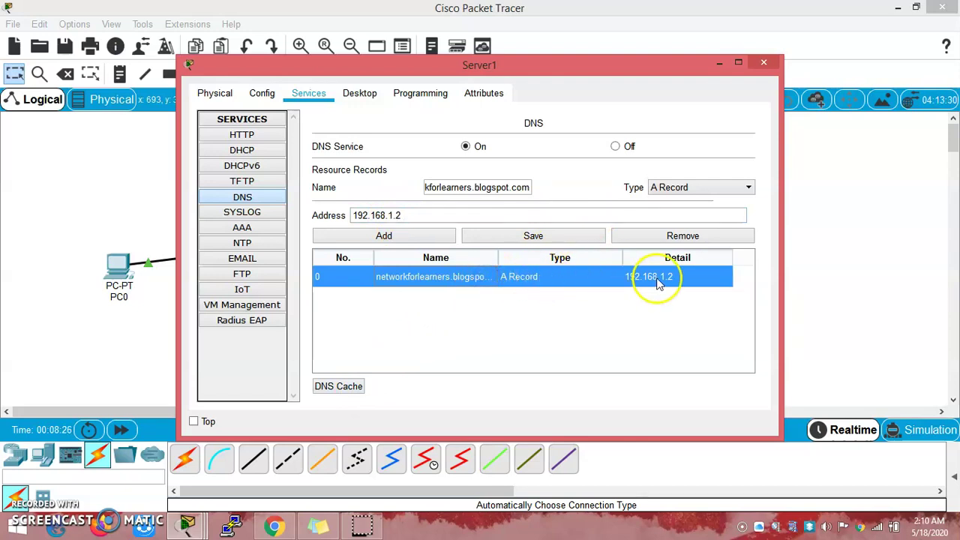
click(394, 216)
key(BackSpace)
Replace the networkforlearners.blogspot.com A record with one pointing to 192.168.2.2, removing the 192.168.1.2 entry, and close Server1's window
click(390, 278)
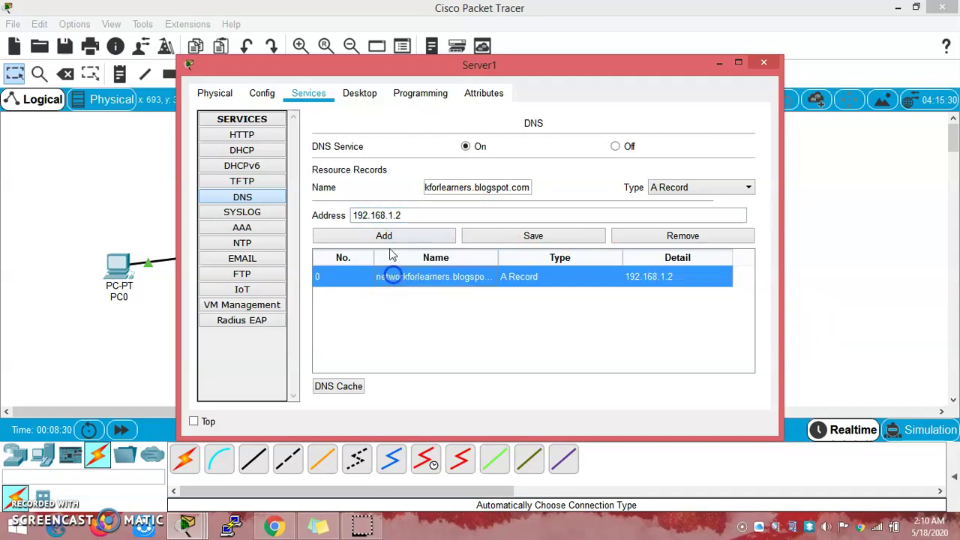
click(392, 216)
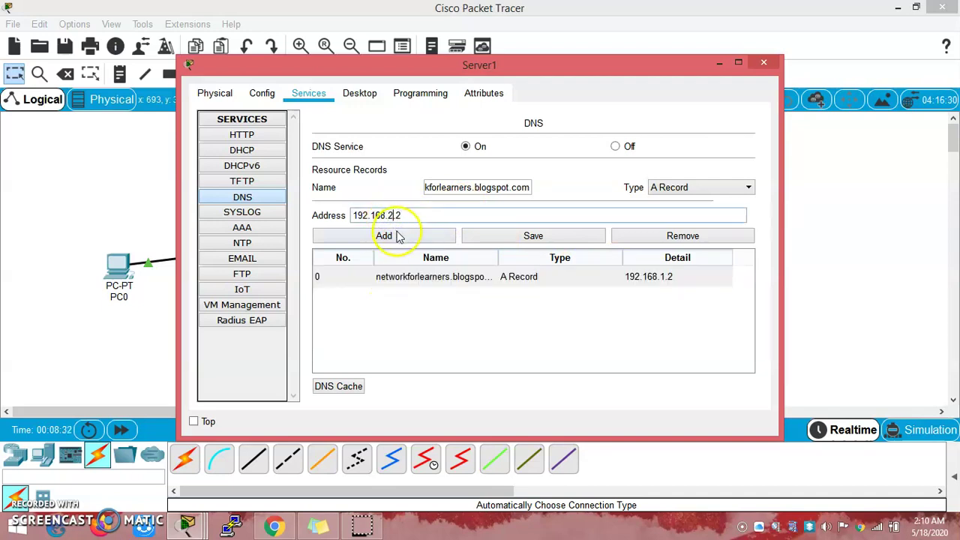
click(401, 237)
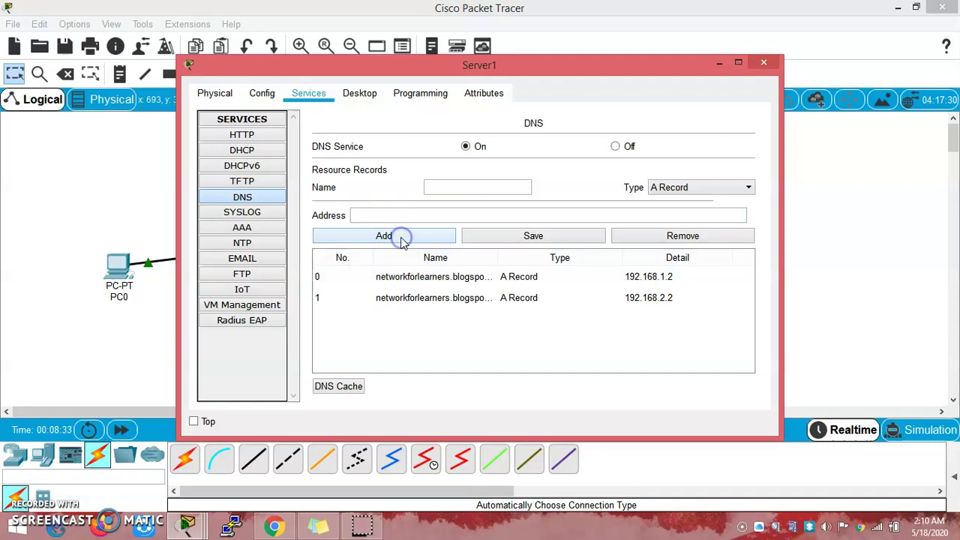
click(432, 277)
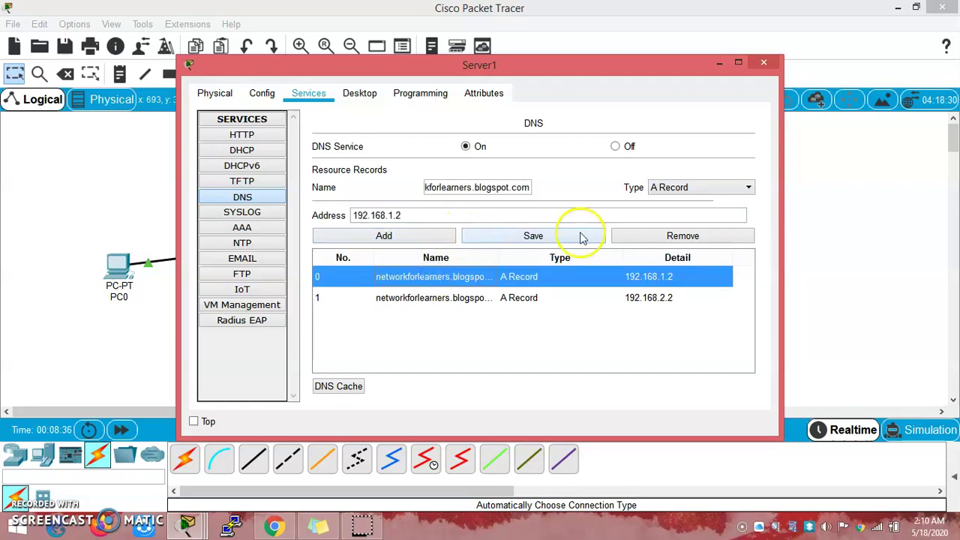
click(660, 242)
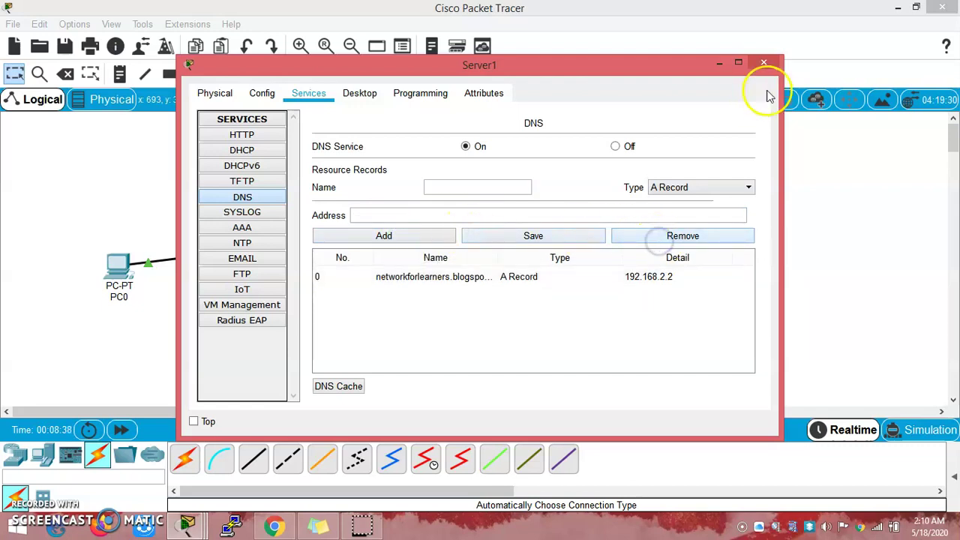
click(764, 63)
Try to load networkforlearners.blogspot.com in PC0's web browser using the changed server address
click(118, 268)
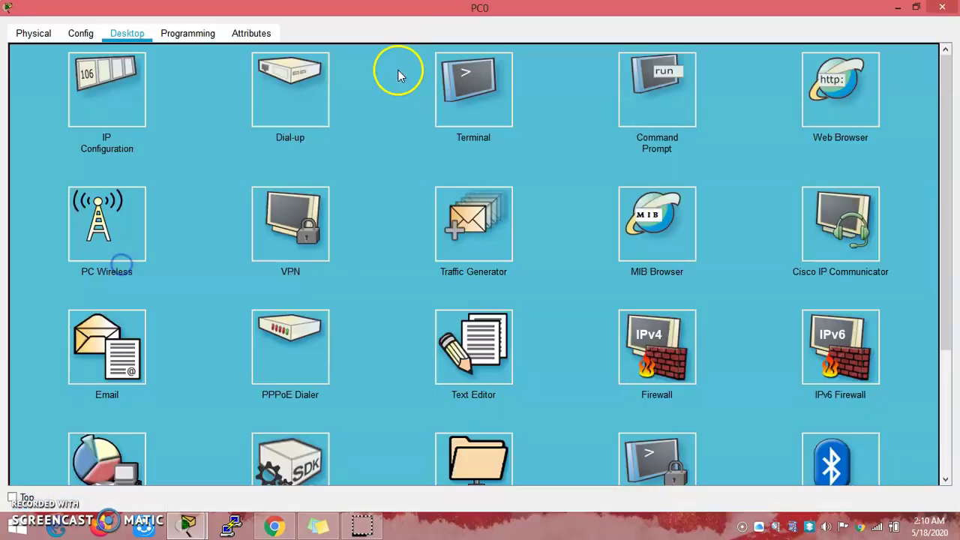
click(838, 84)
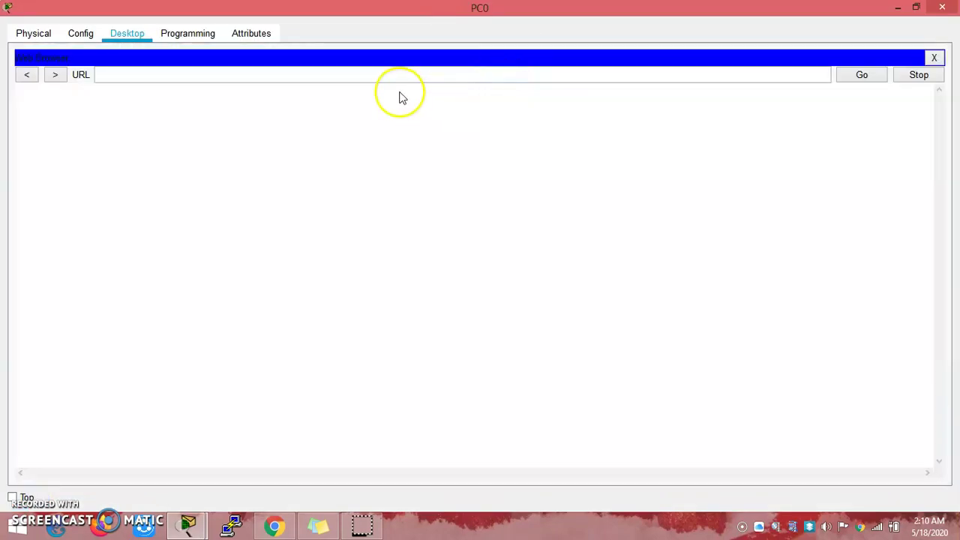
click(397, 79)
text(networkforlearners.bl)
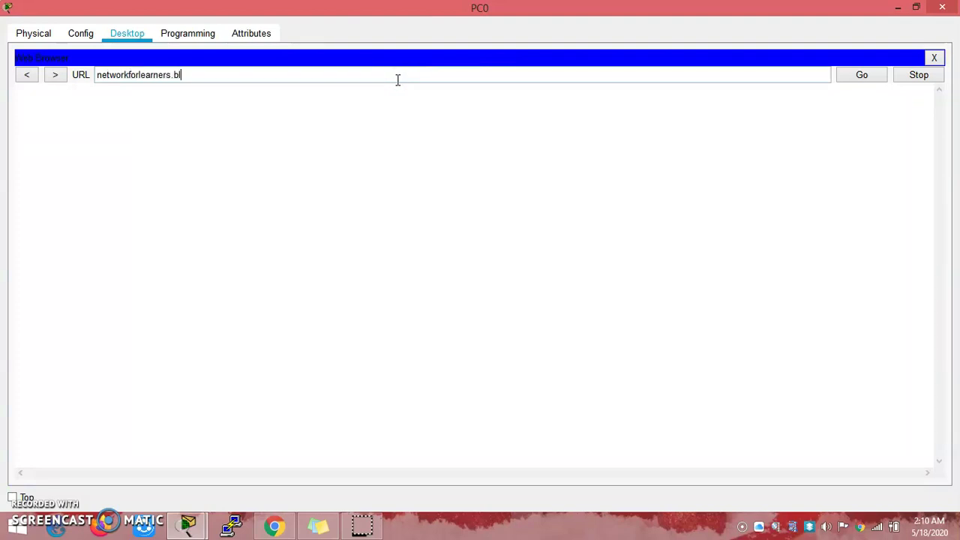
text(com)
key(Return)
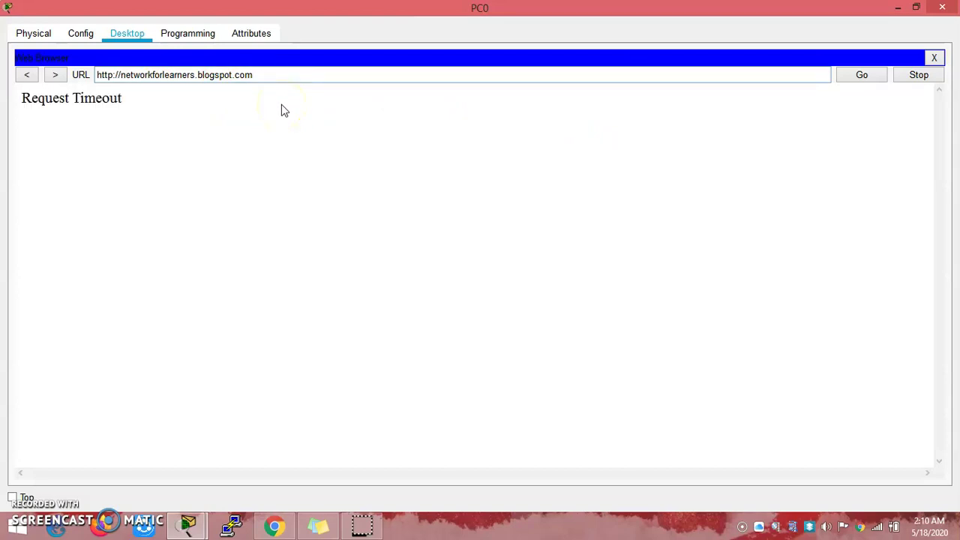
drag(184, 99, 23, 98)
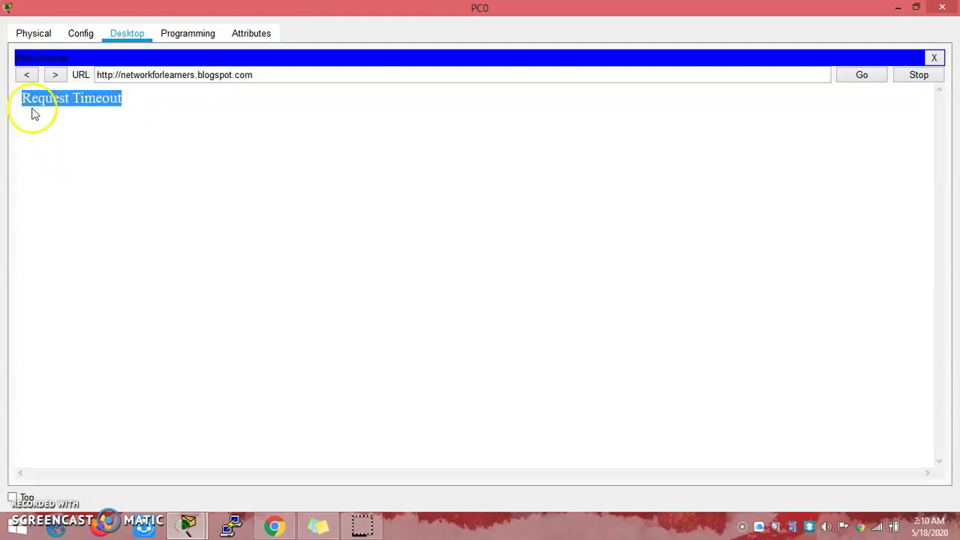
click(58, 137)
drag(123, 98, 110, 98)
drag(267, 72, 77, 72)
double_click(129, 103)
drag(128, 100, 57, 107)
click(109, 130)
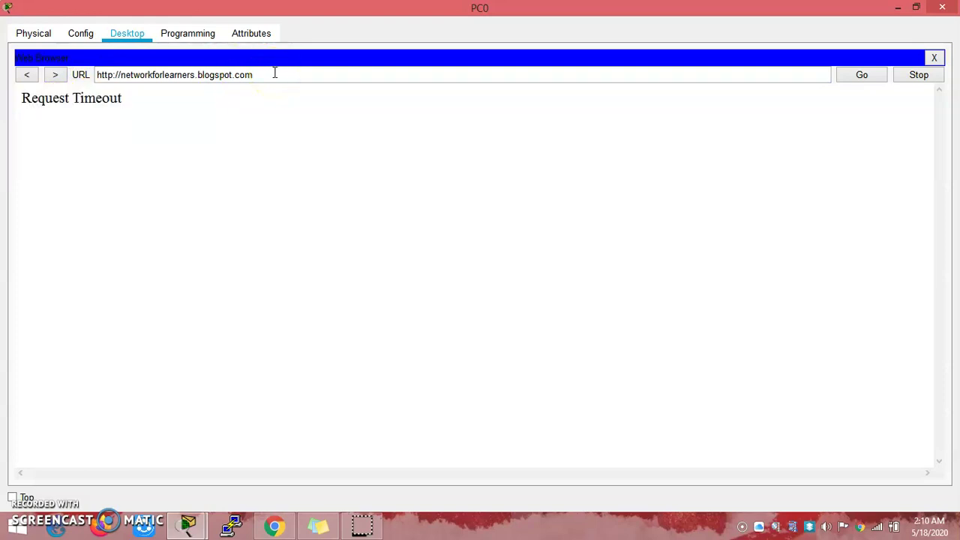
Close PC0's web browser and PC0's window to return to the network topology
click(935, 59)
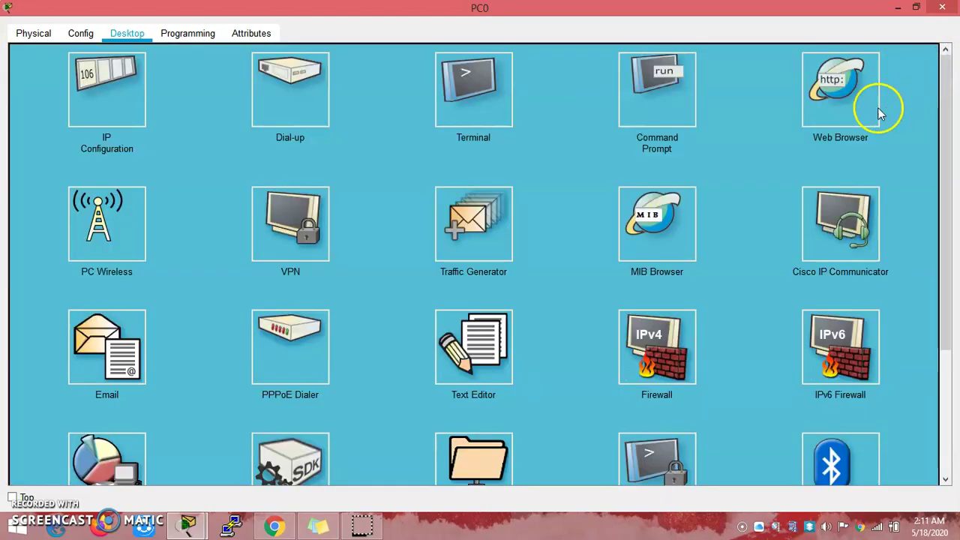
mouse_move(947, 135)
mouse_down()
mouse_move(945, 217)
mouse_move(945, 133)
mouse_up()
click(942, 6)
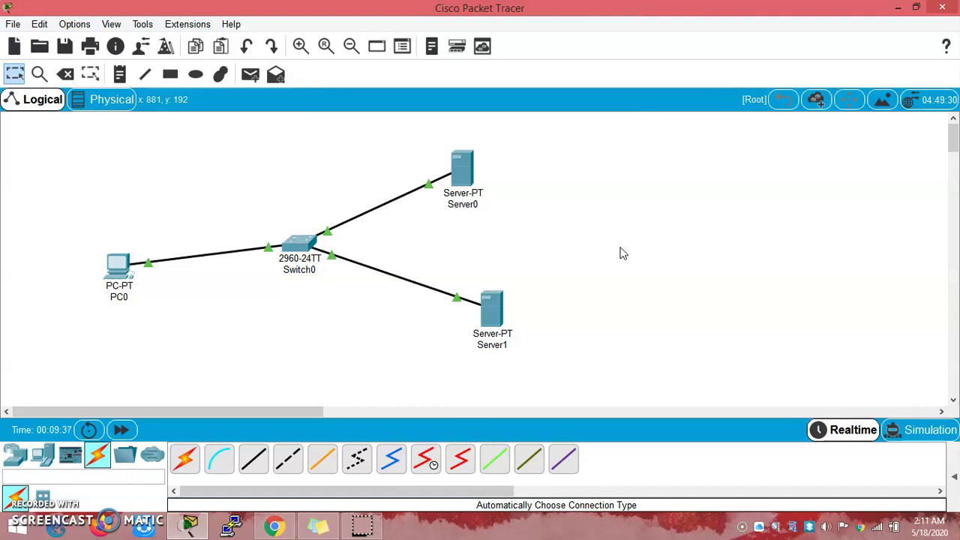
Reposition Server0 slightly up and Server1 slightly down so the two servers line up vertically in the topology
drag(465, 166, 477, 163)
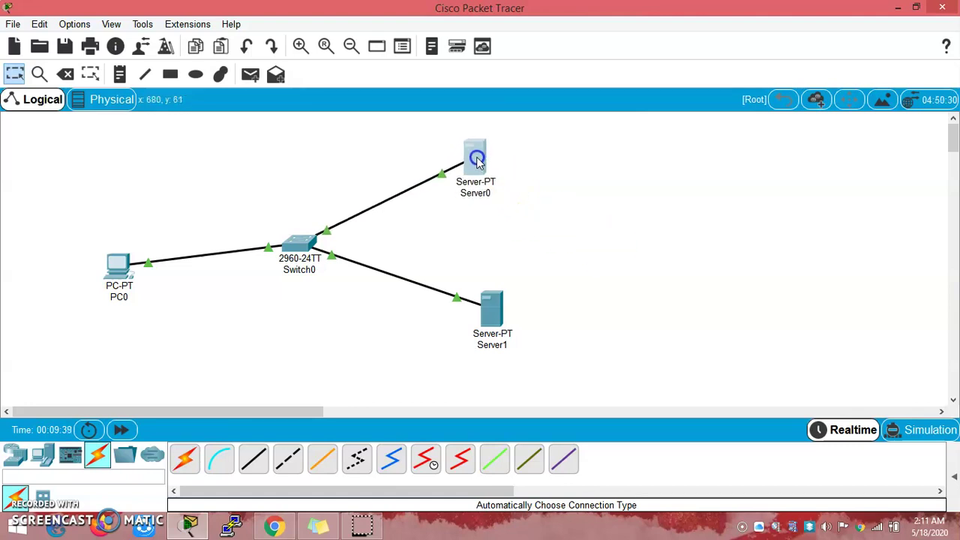
click(535, 182)
drag(491, 306, 473, 317)
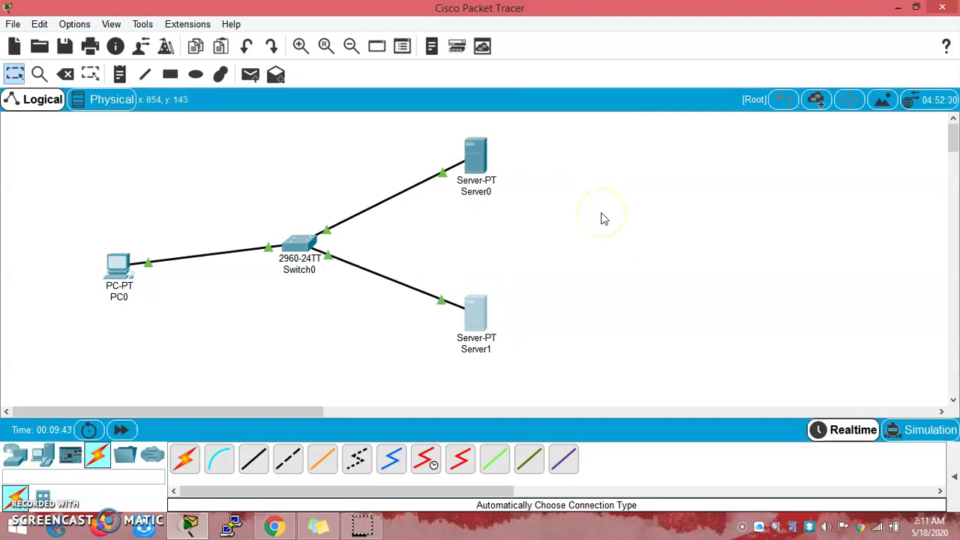
click(439, 232)
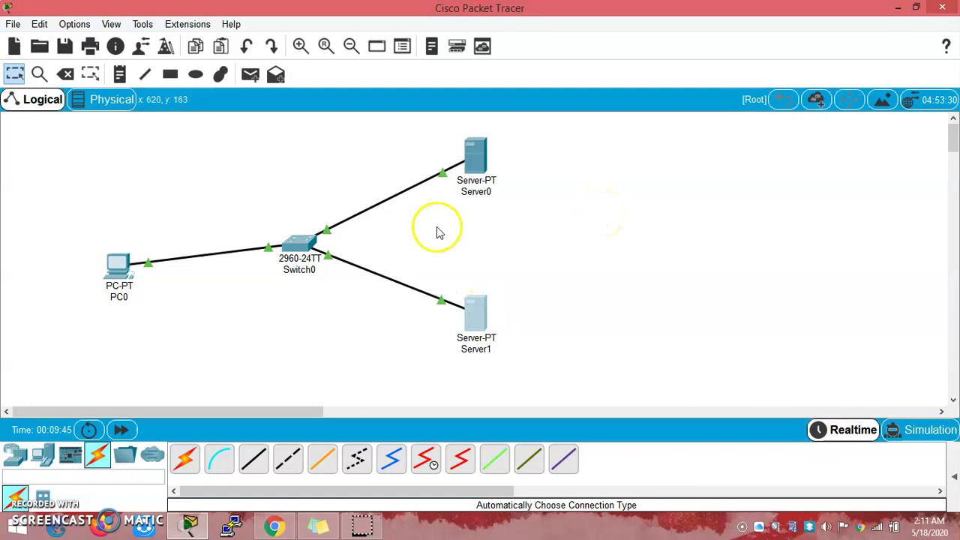